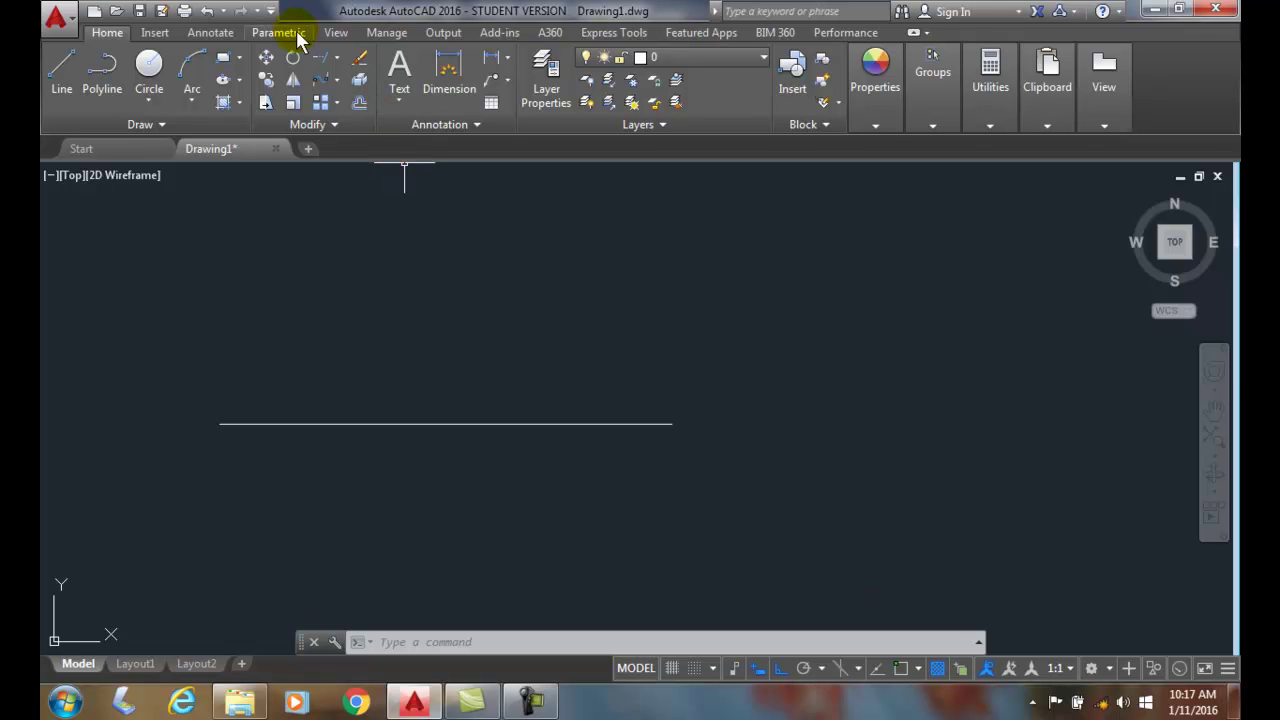
Step: Launch LENGTHEN from the Modify panel slide-out
left_click(334, 124)
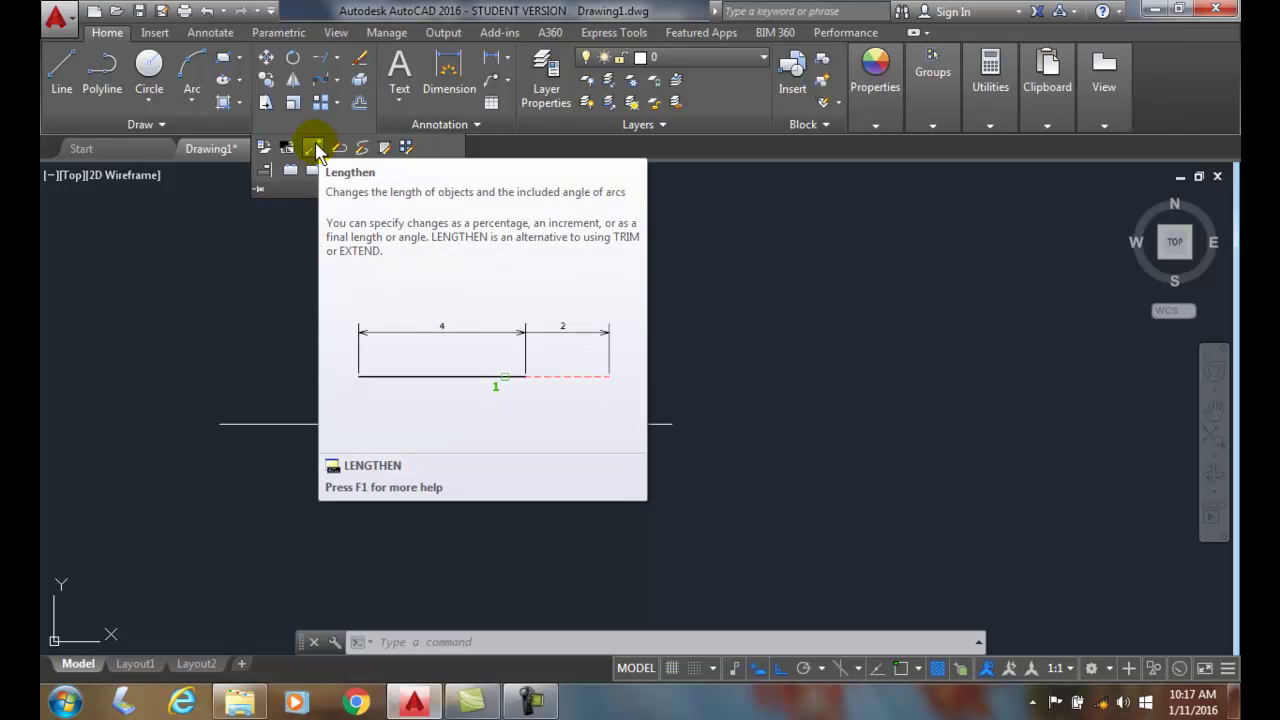
left_click(315, 148)
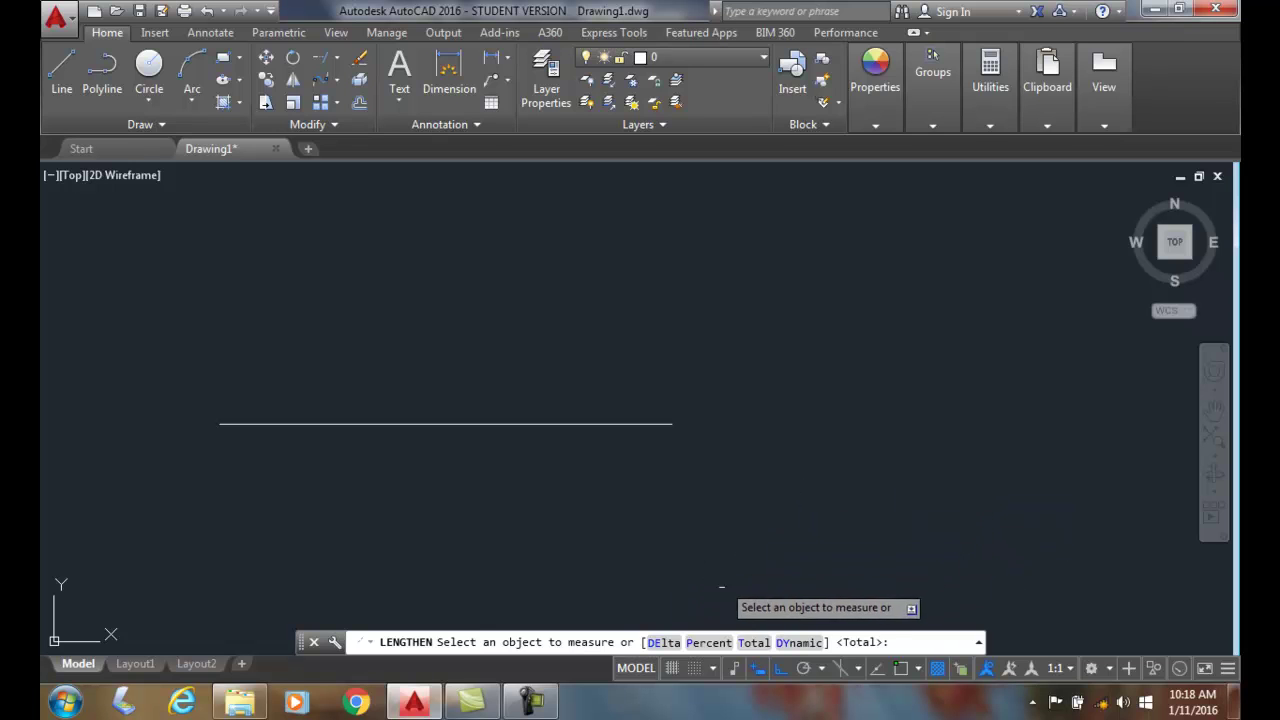
Step: Lengthen the horizontal line's right end by a Delta of 0.75
left_click(664, 643)
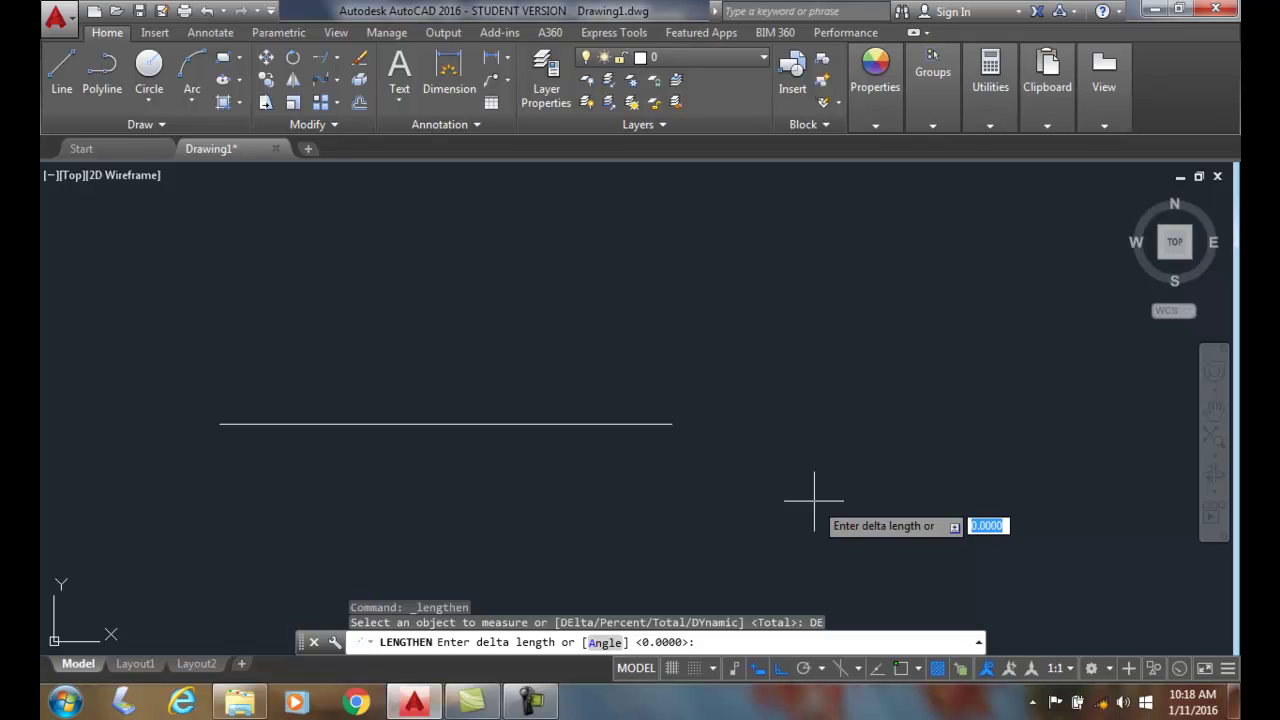
type(".")
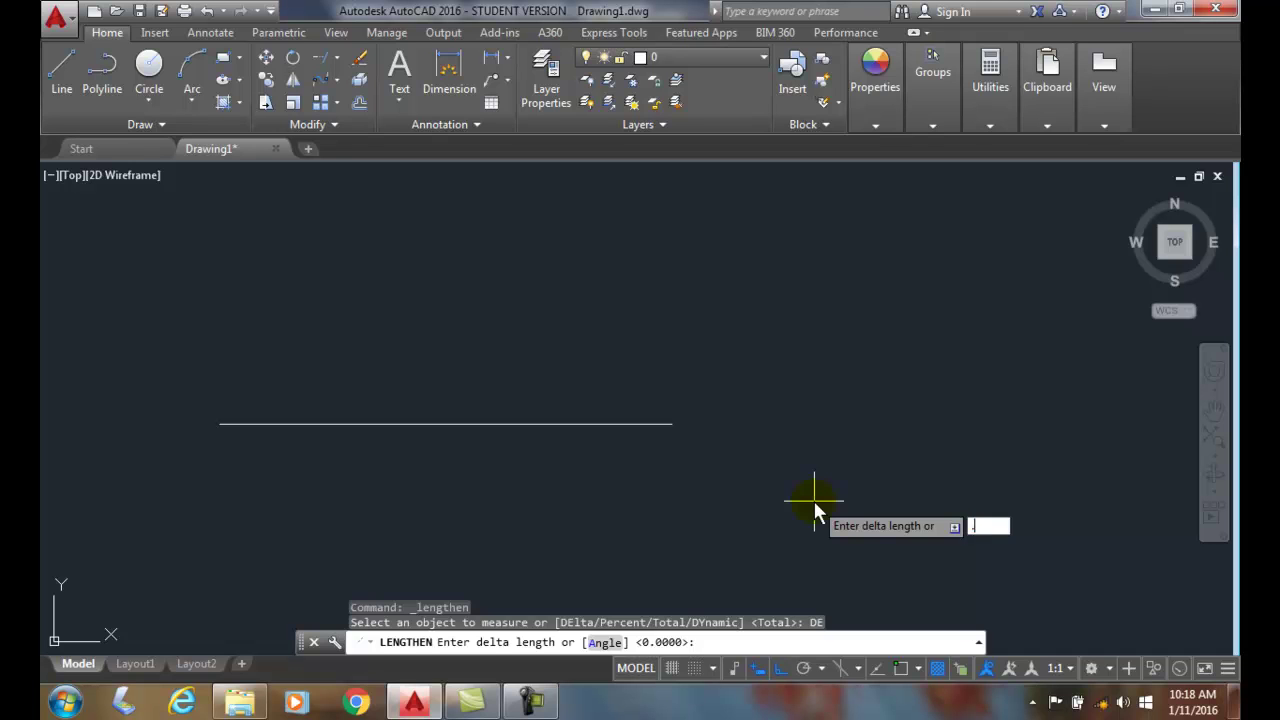
type("75")
key("Return")
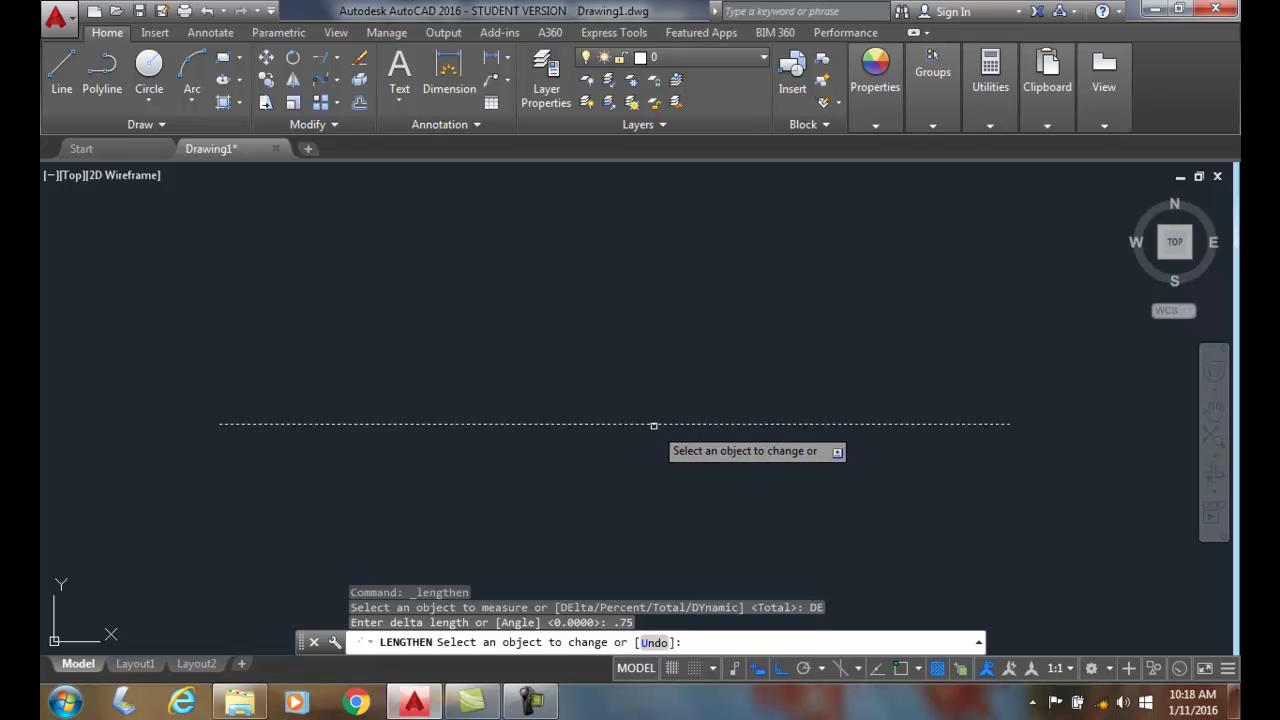
left_click(653, 425)
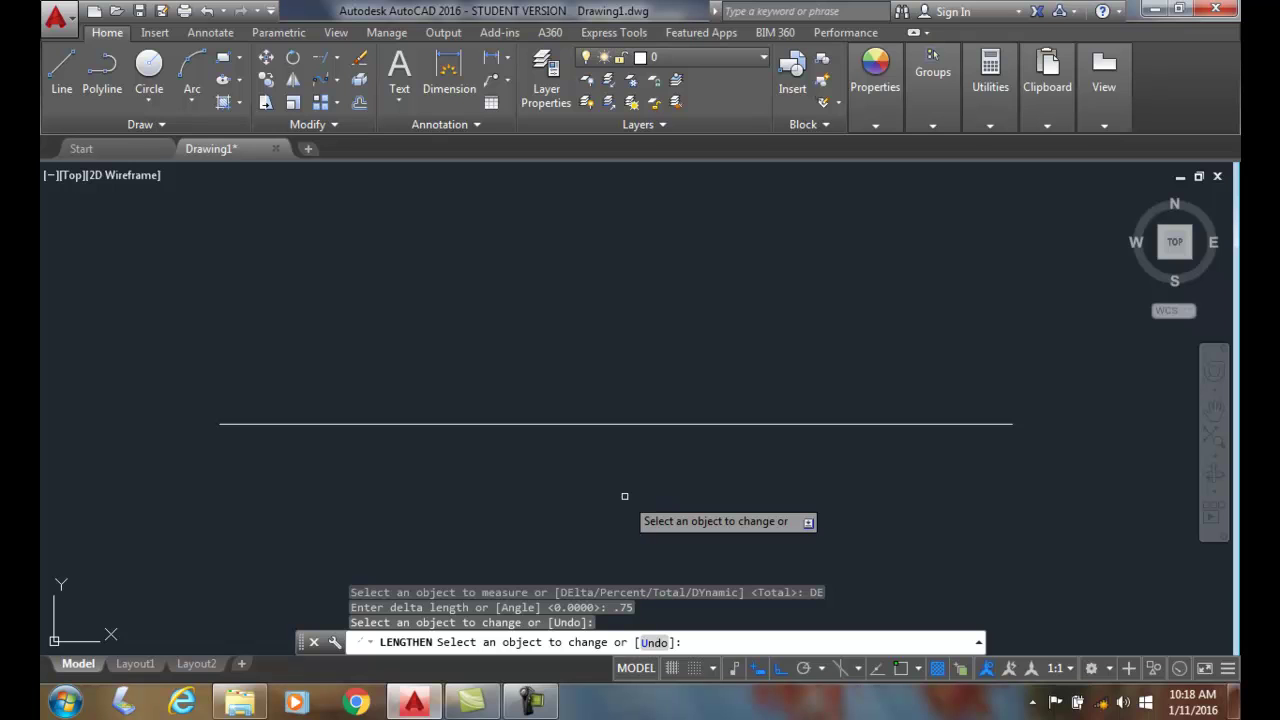
key("Return")
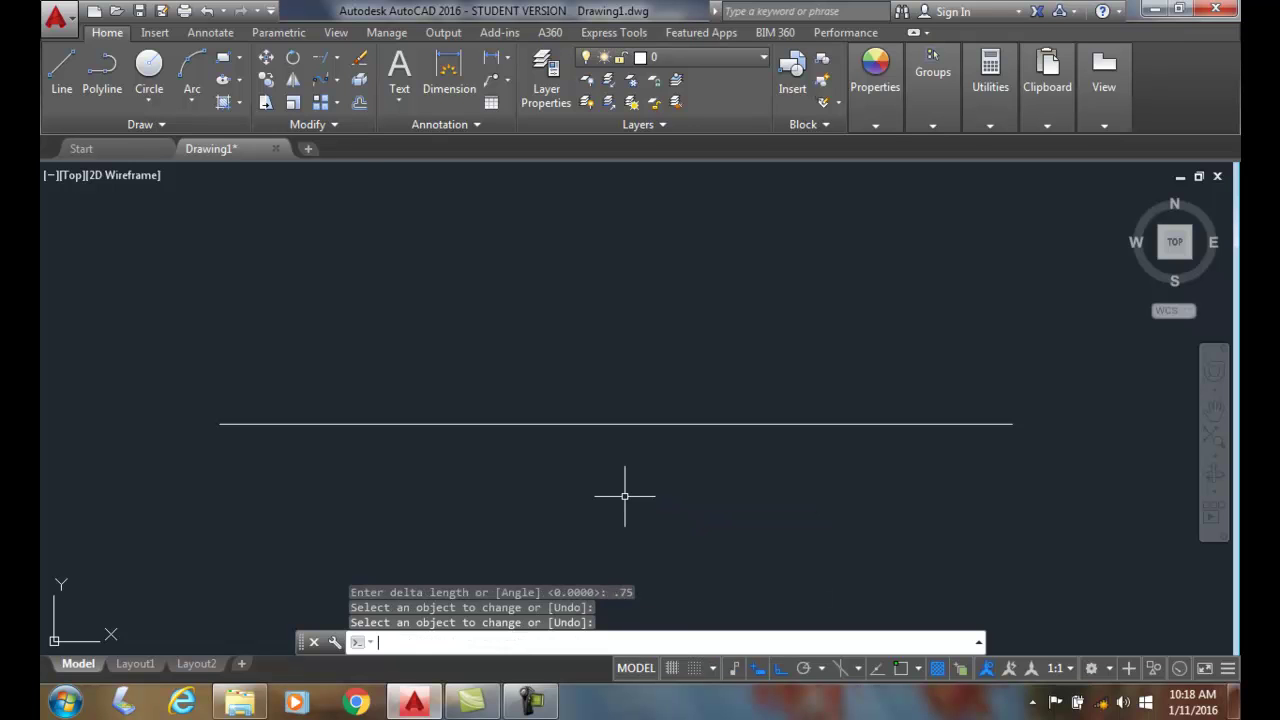
Step: Undo the lengthening, then shorten the line's right end with a Delta of -0.75
left_click(205, 10)
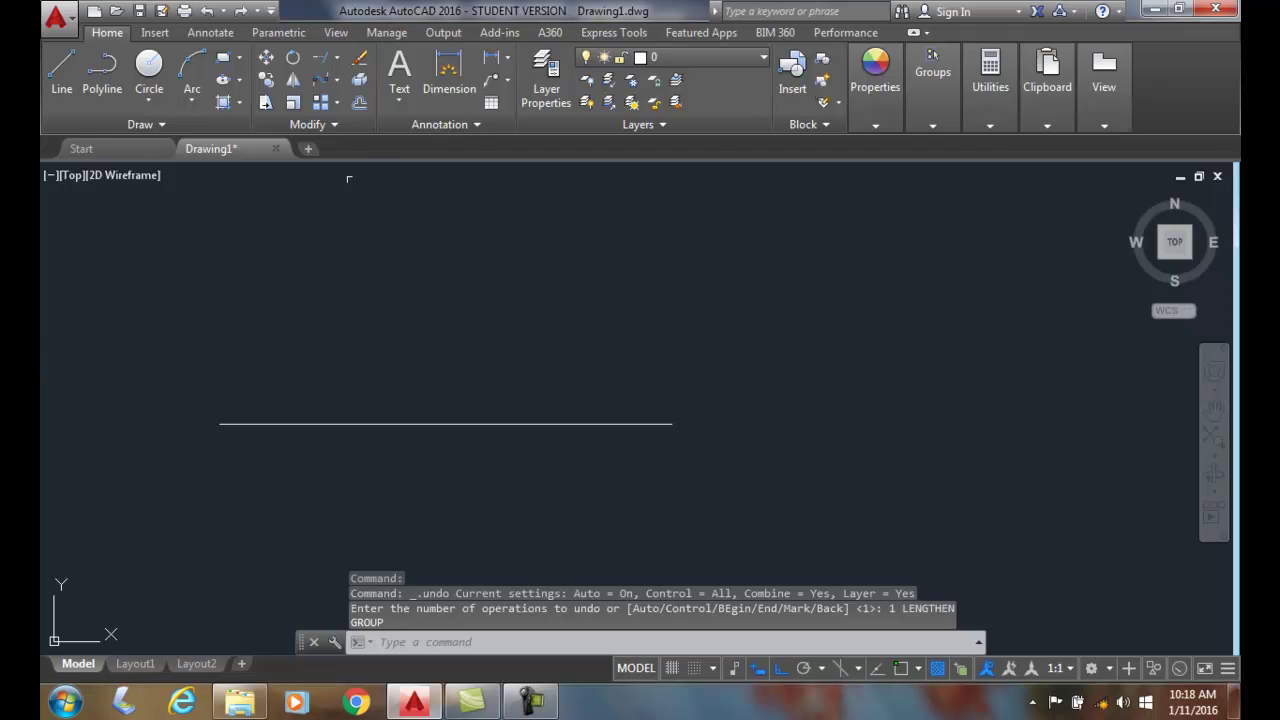
left_click(334, 124)
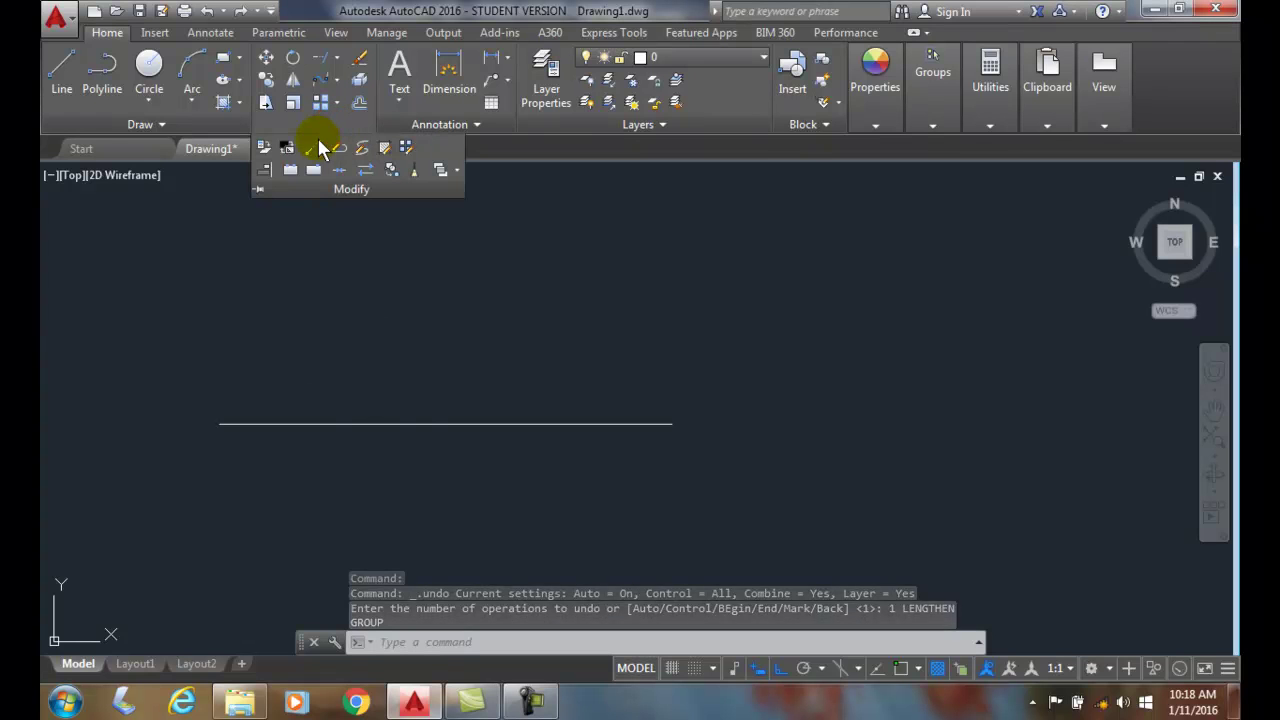
left_click(316, 146)
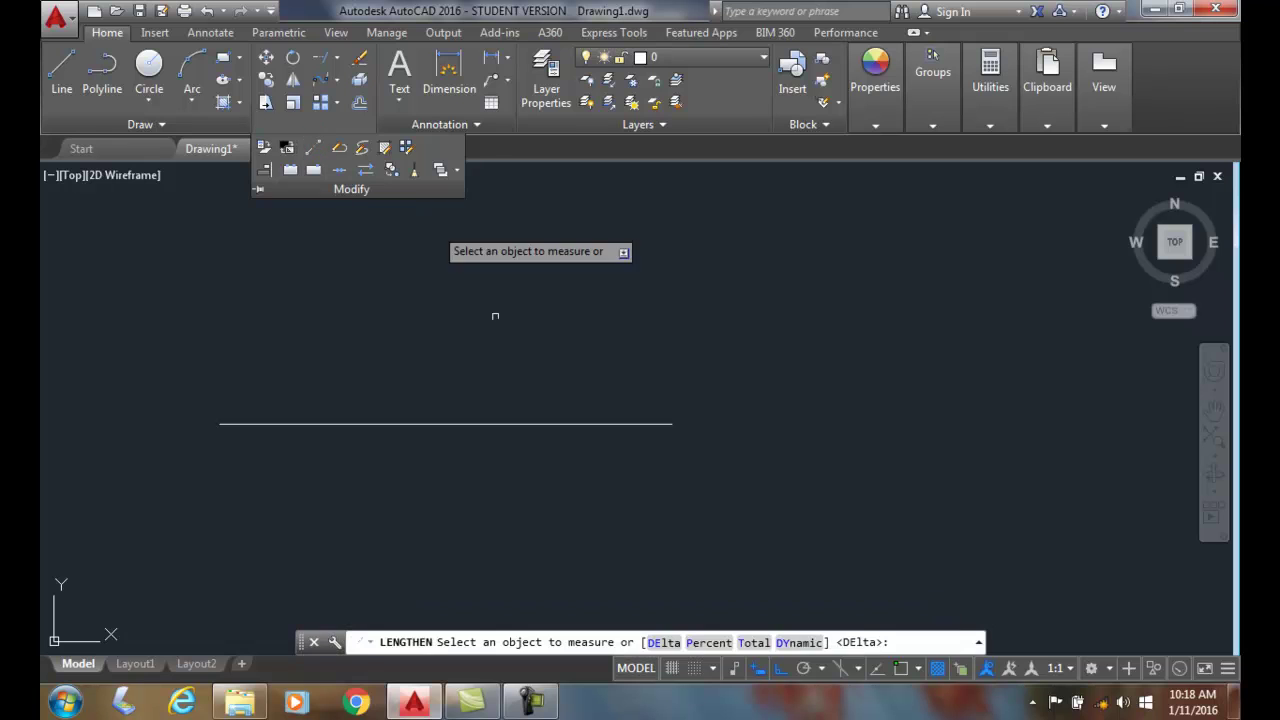
left_click(664, 643)
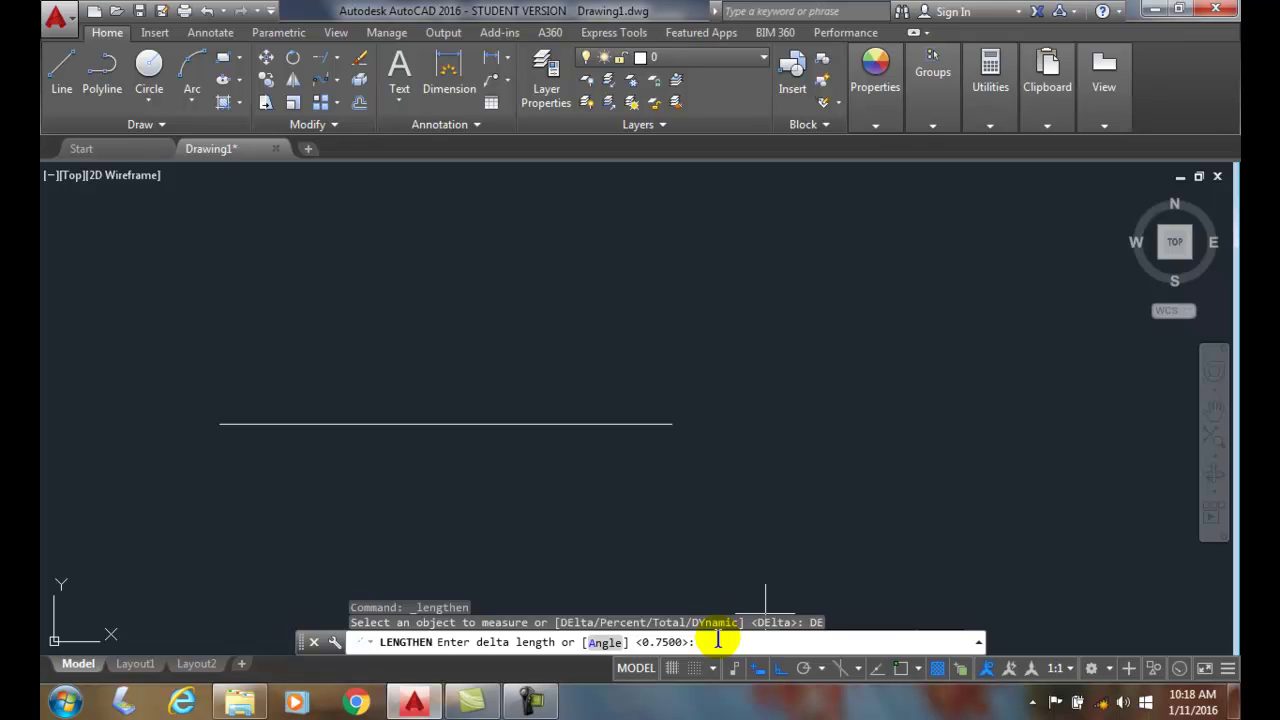
type("-.75")
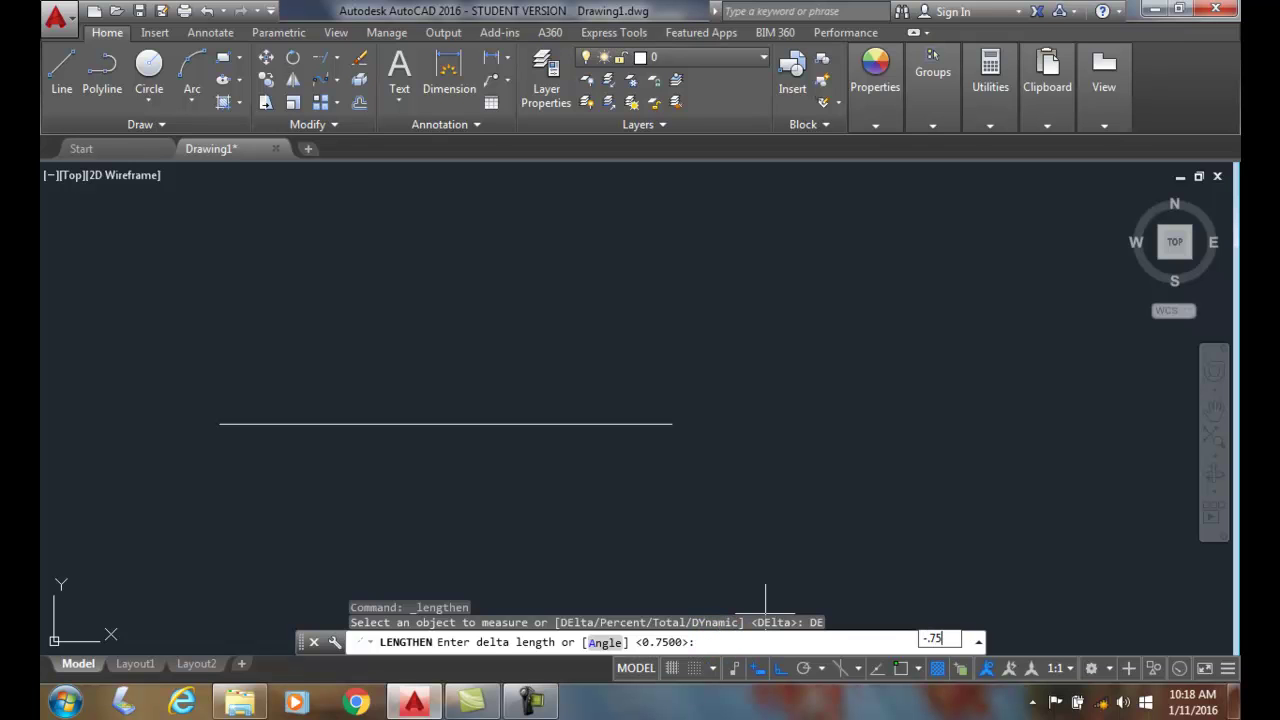
key("Return")
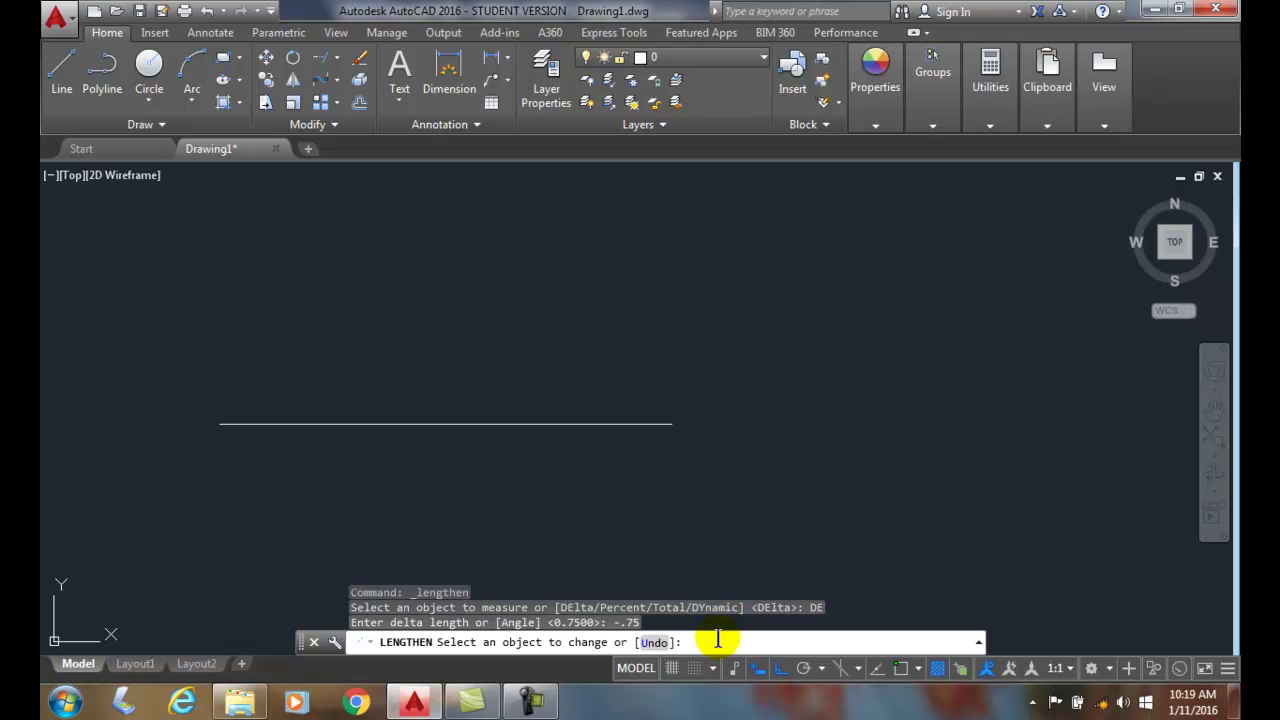
left_click(651, 424)
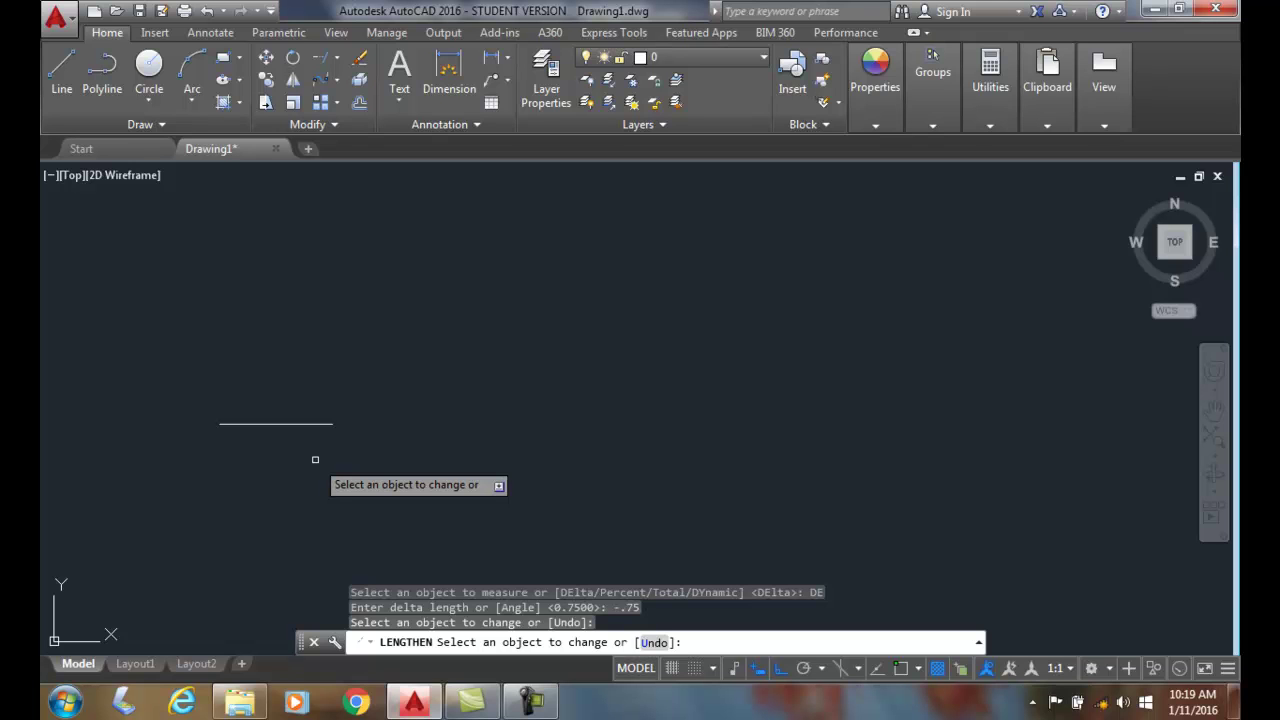
key("Return")
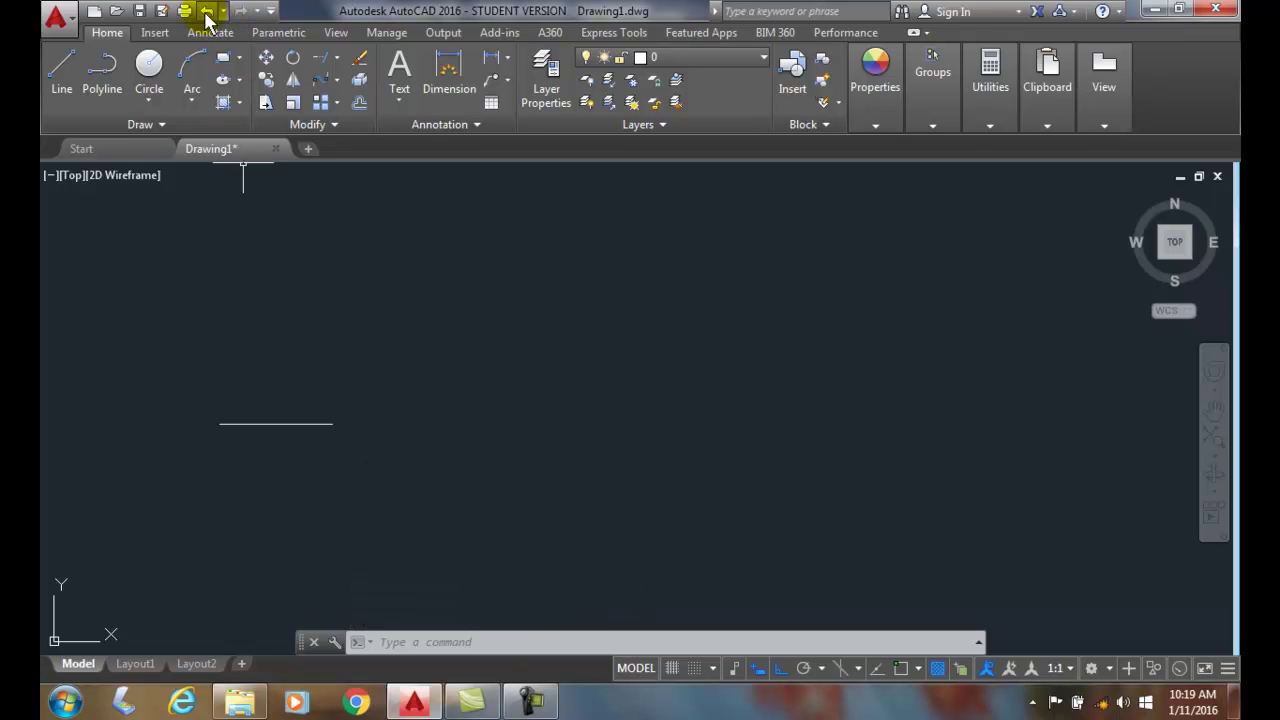
Step: Undo the shortening, then lengthen the line to 125 percent with LENGTHEN's Percent option
left_click(205, 11)
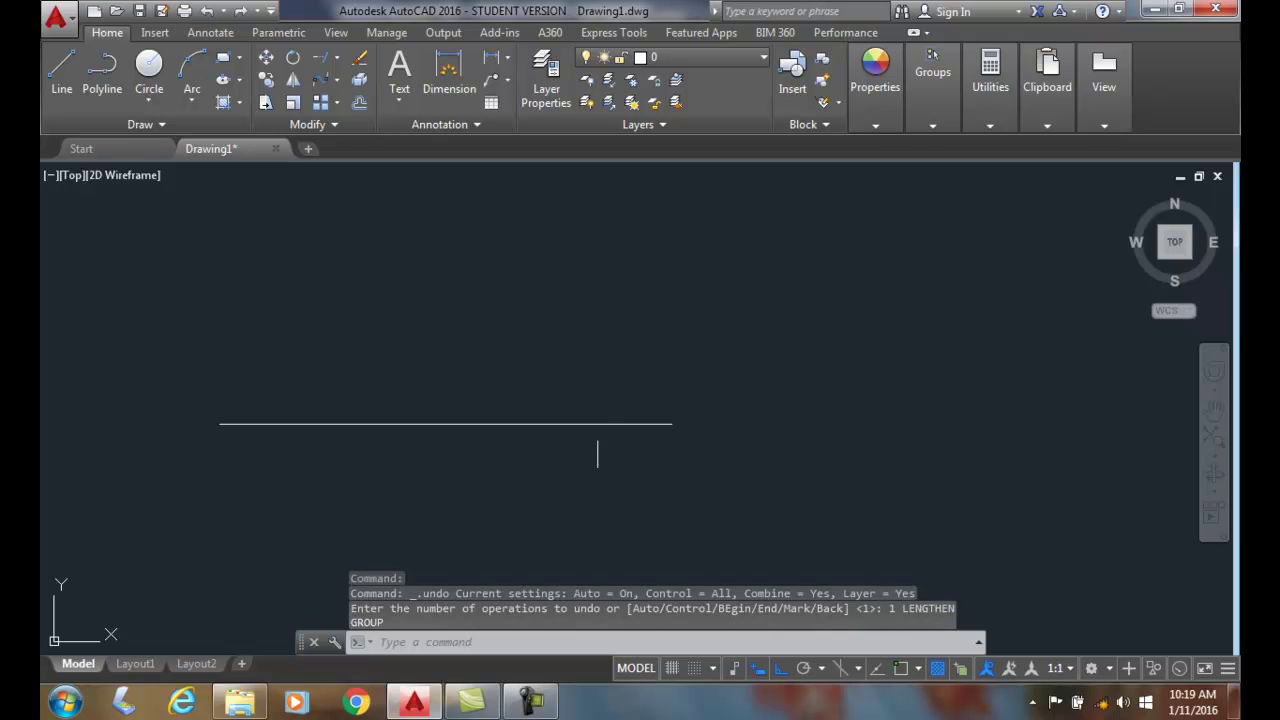
left_click(334, 125)
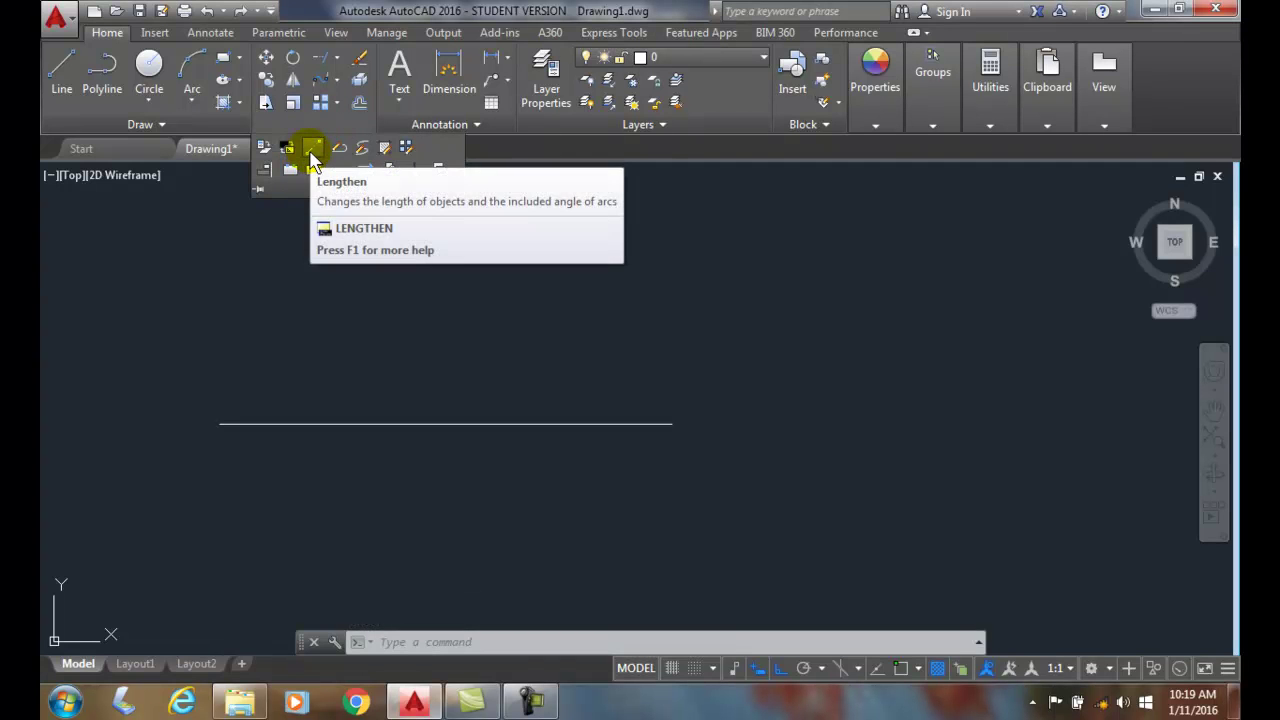
left_click(311, 152)
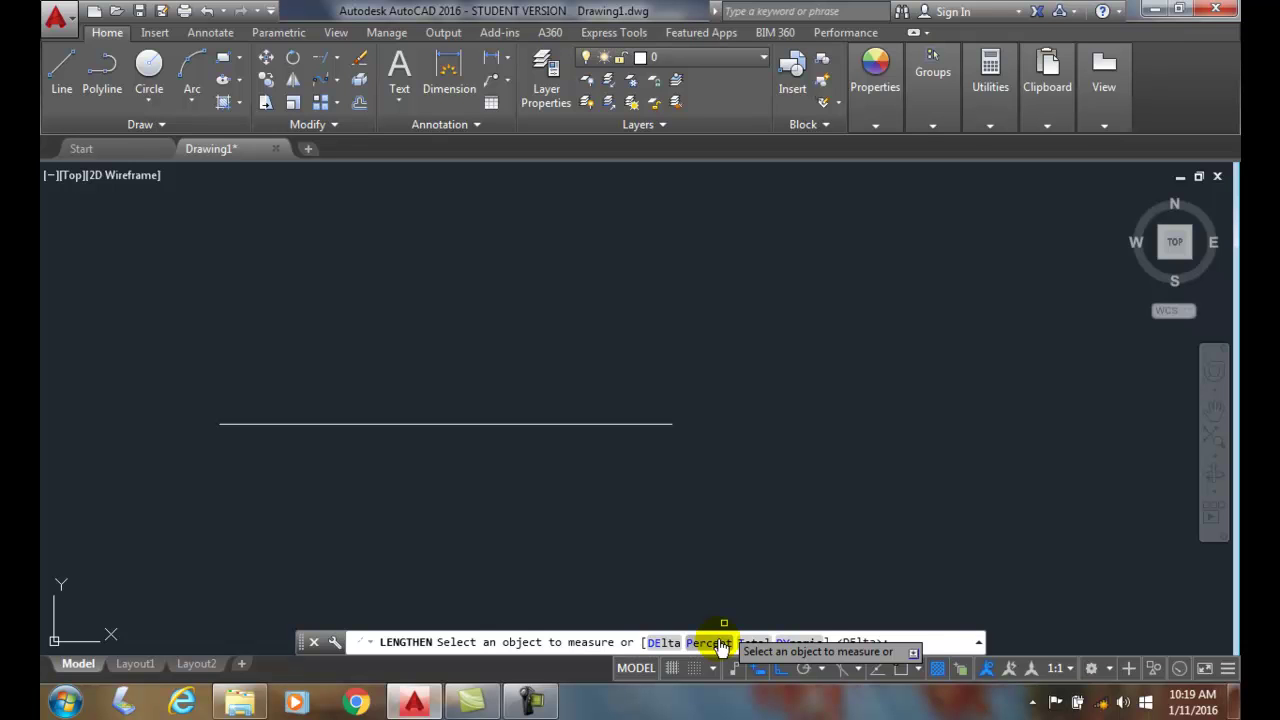
left_click(712, 643)
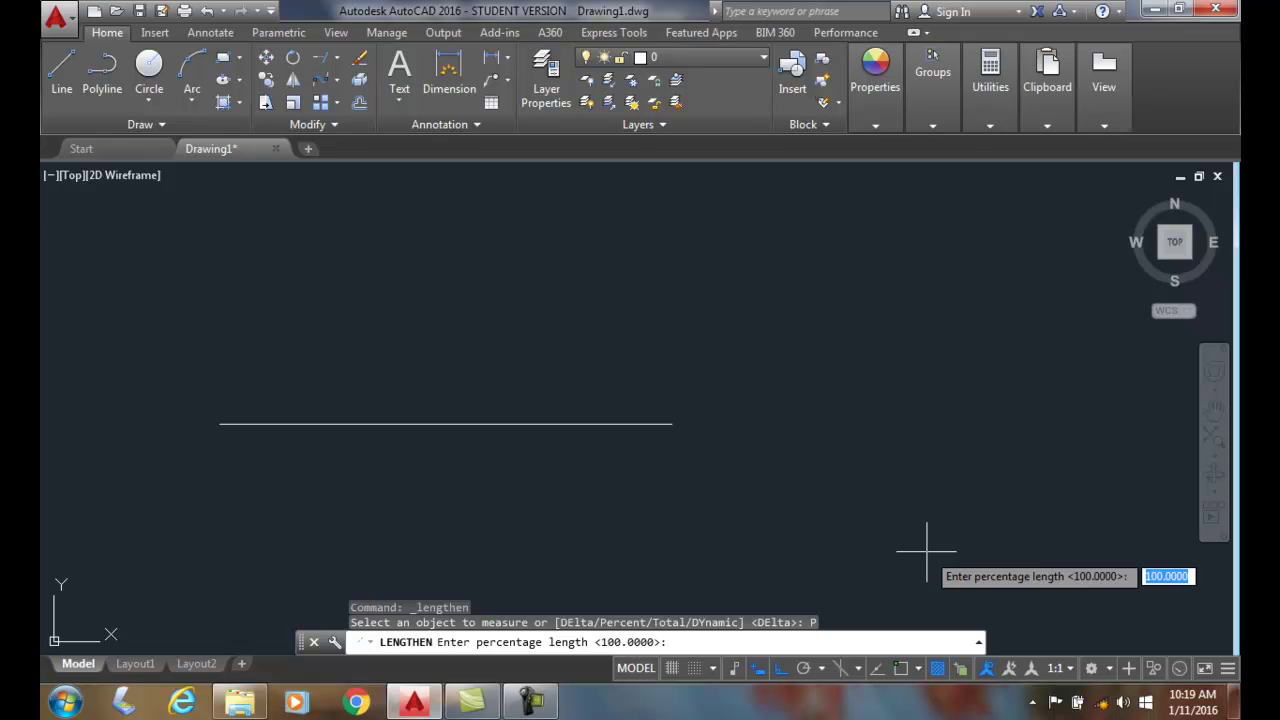
type("125")
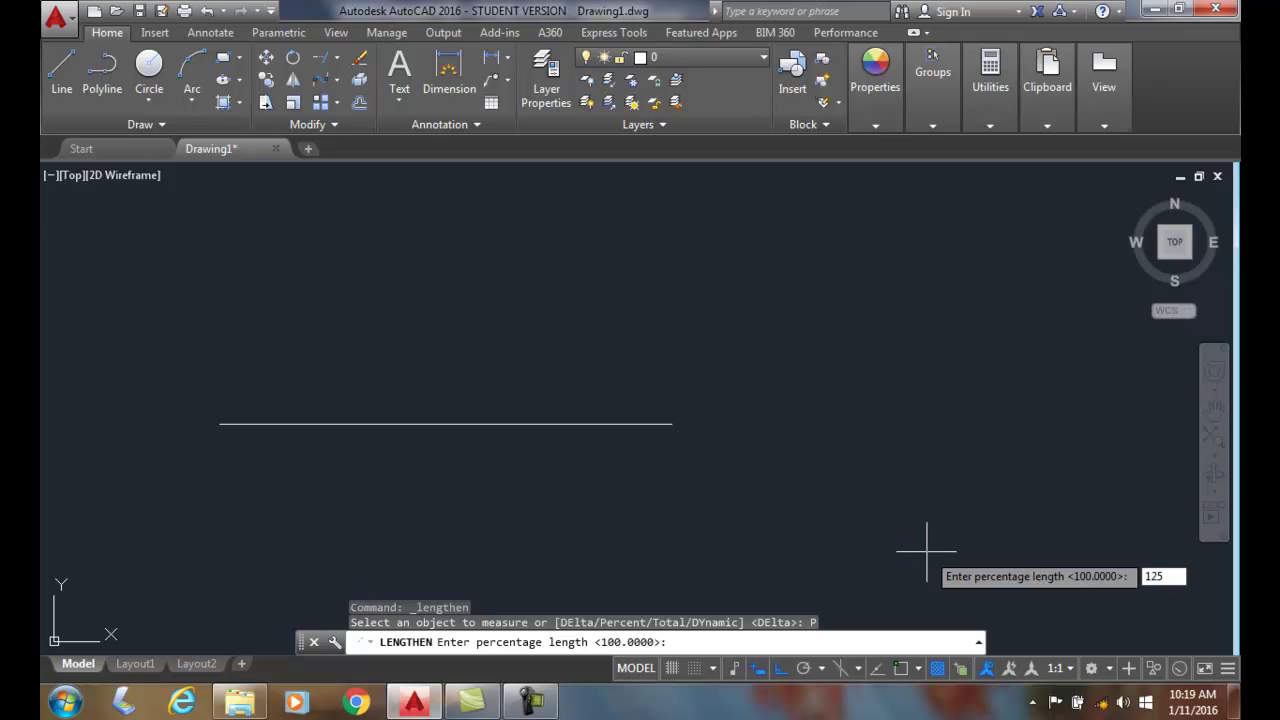
key("Return")
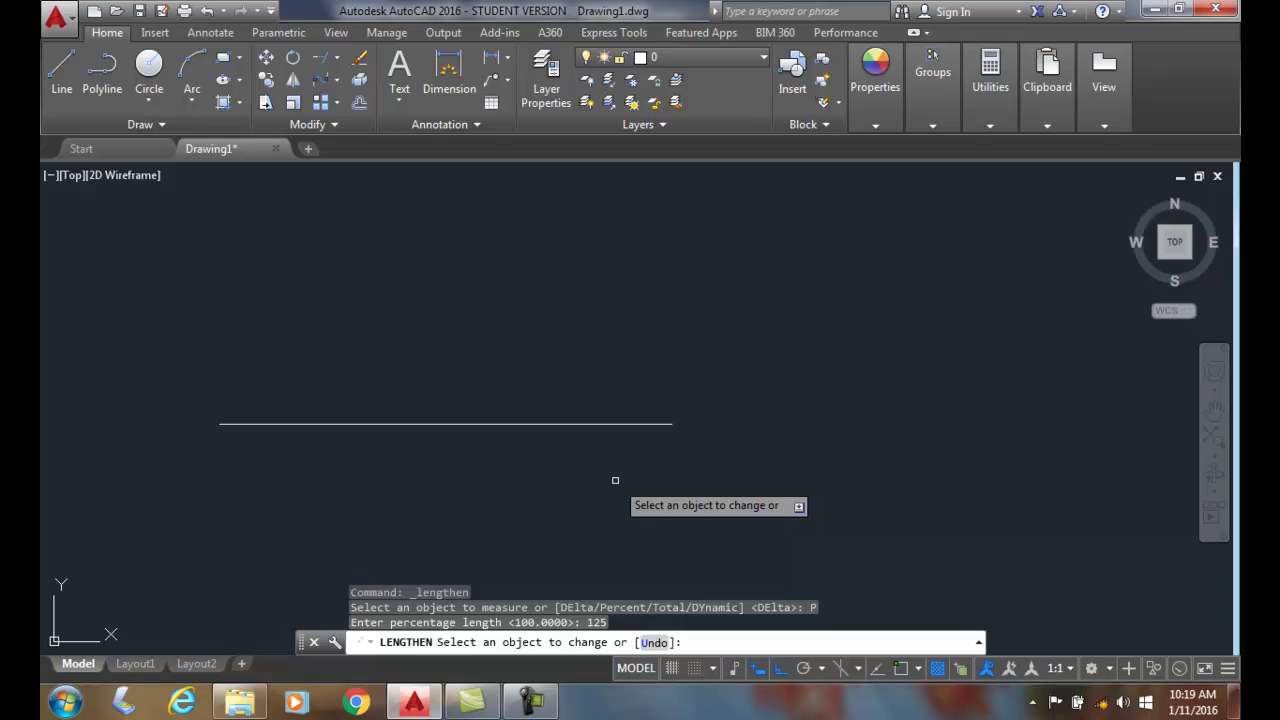
left_click(637, 425)
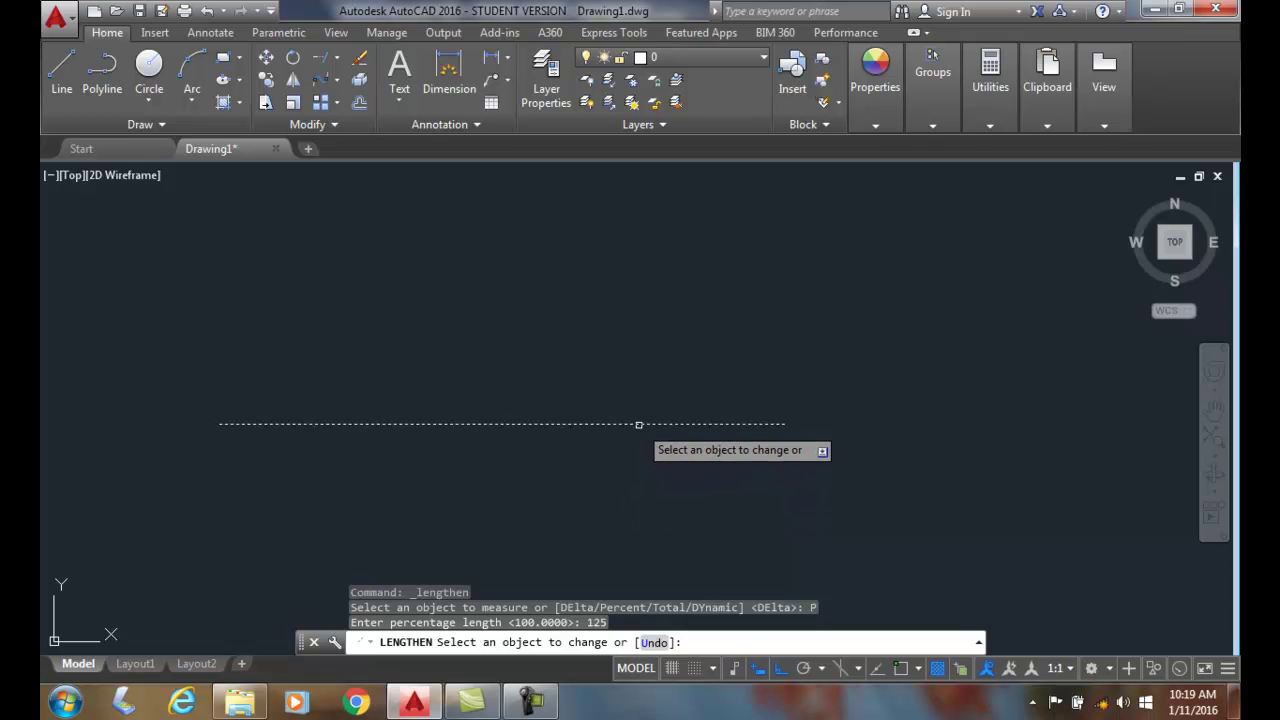
left_click(639, 425)
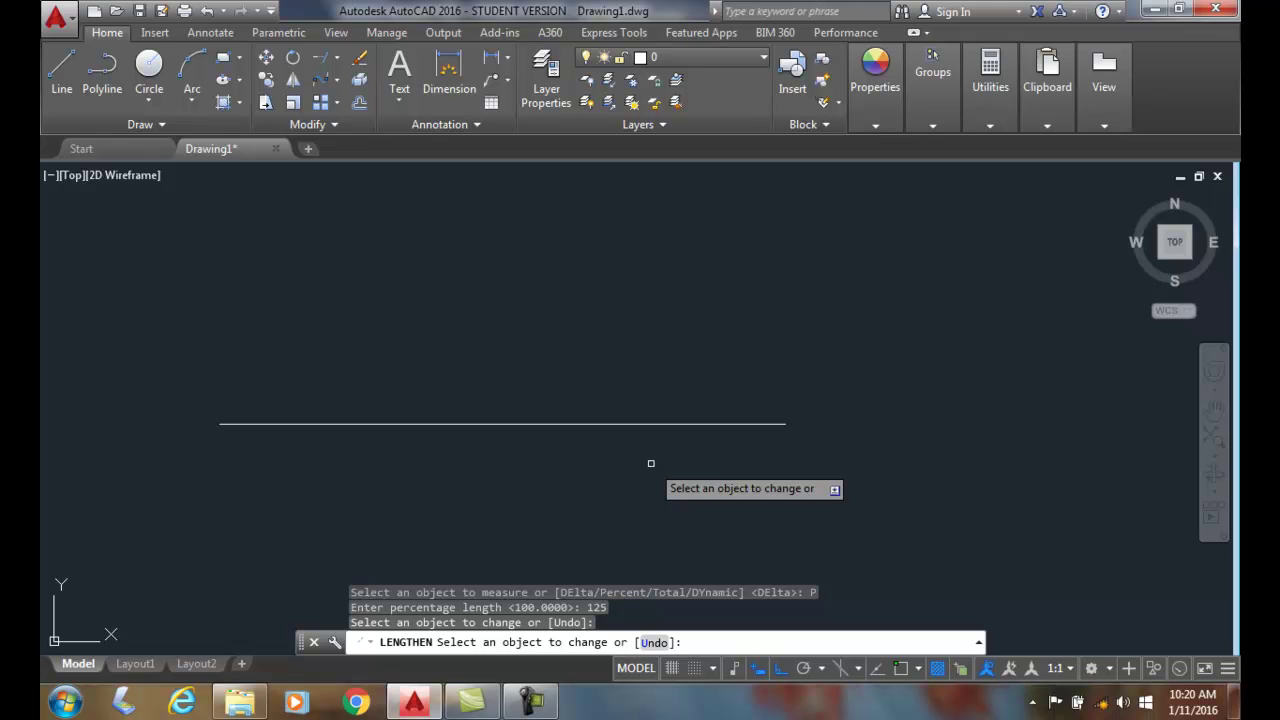
key("Return")
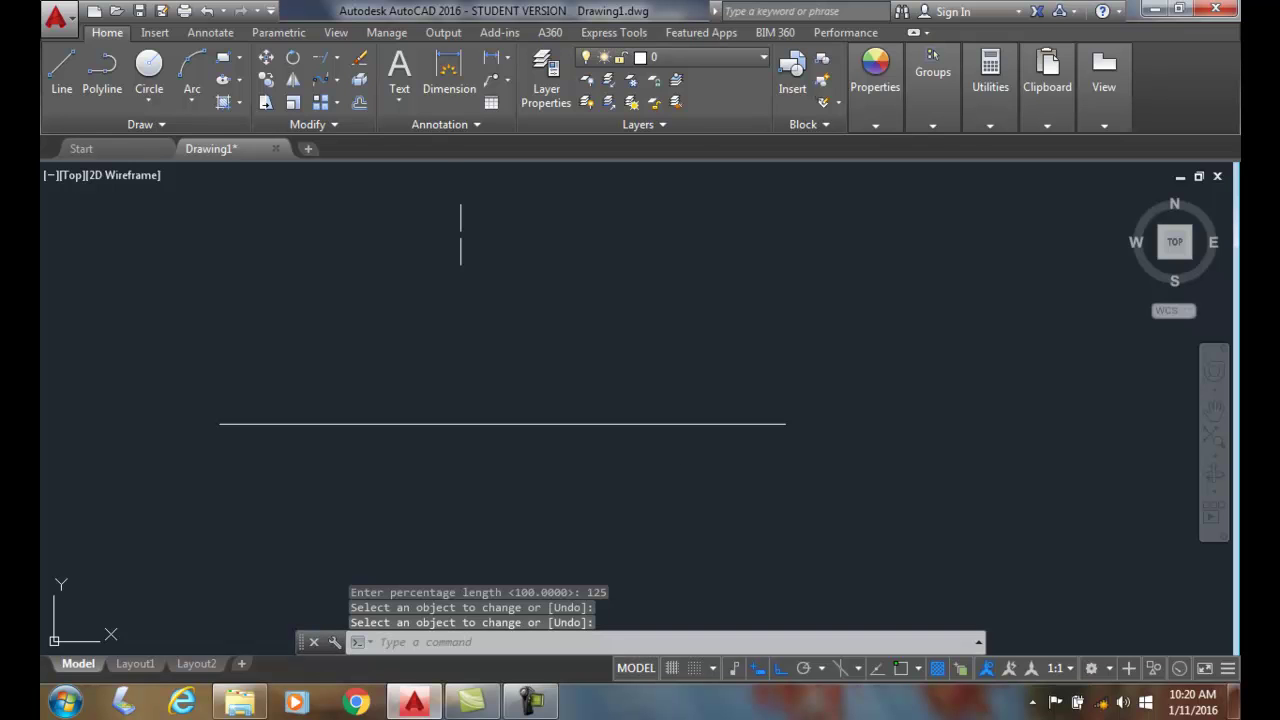
Step: Undo the 125 percent change, shorten the line to 75 percent, then undo that too
left_click(206, 12)
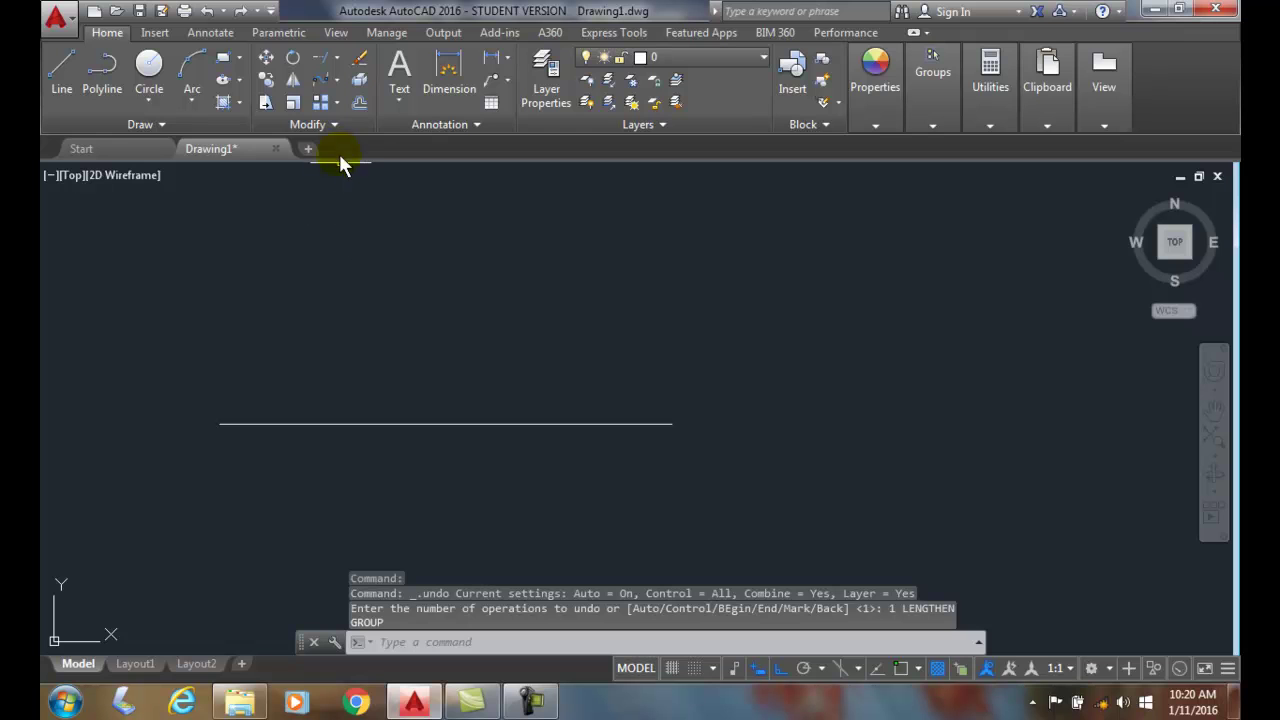
left_click(335, 125)
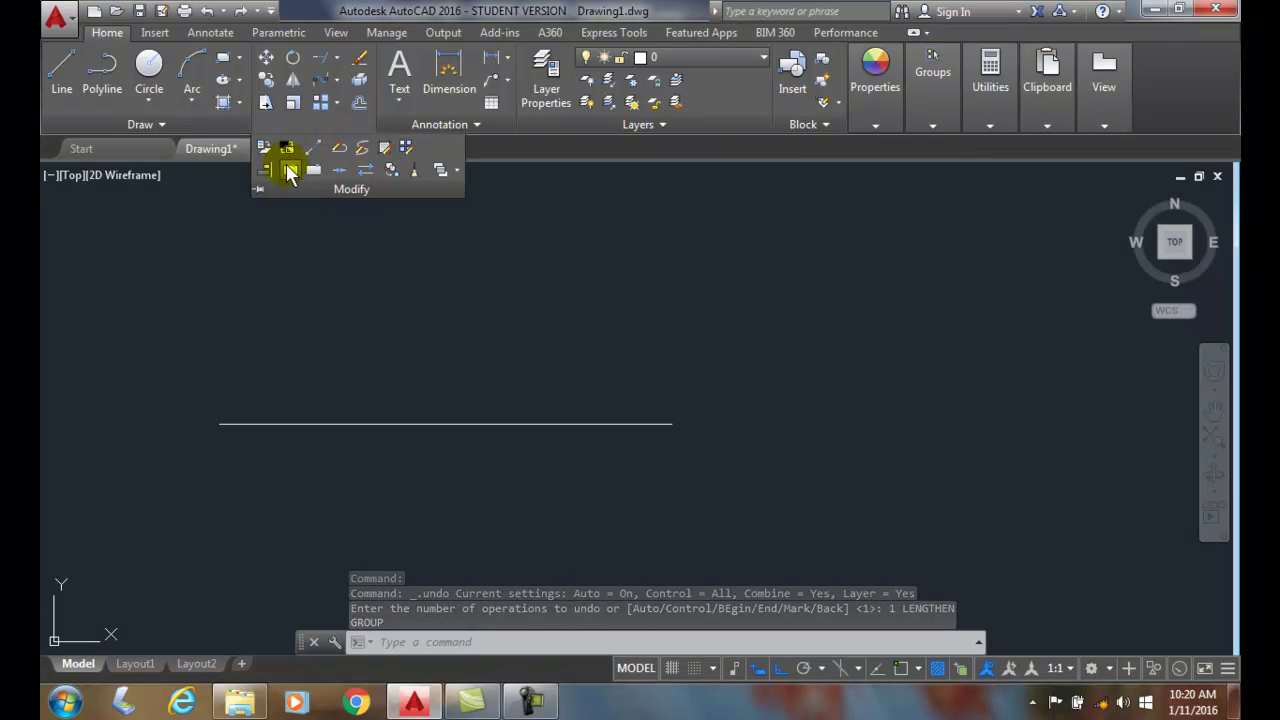
left_click(312, 147)
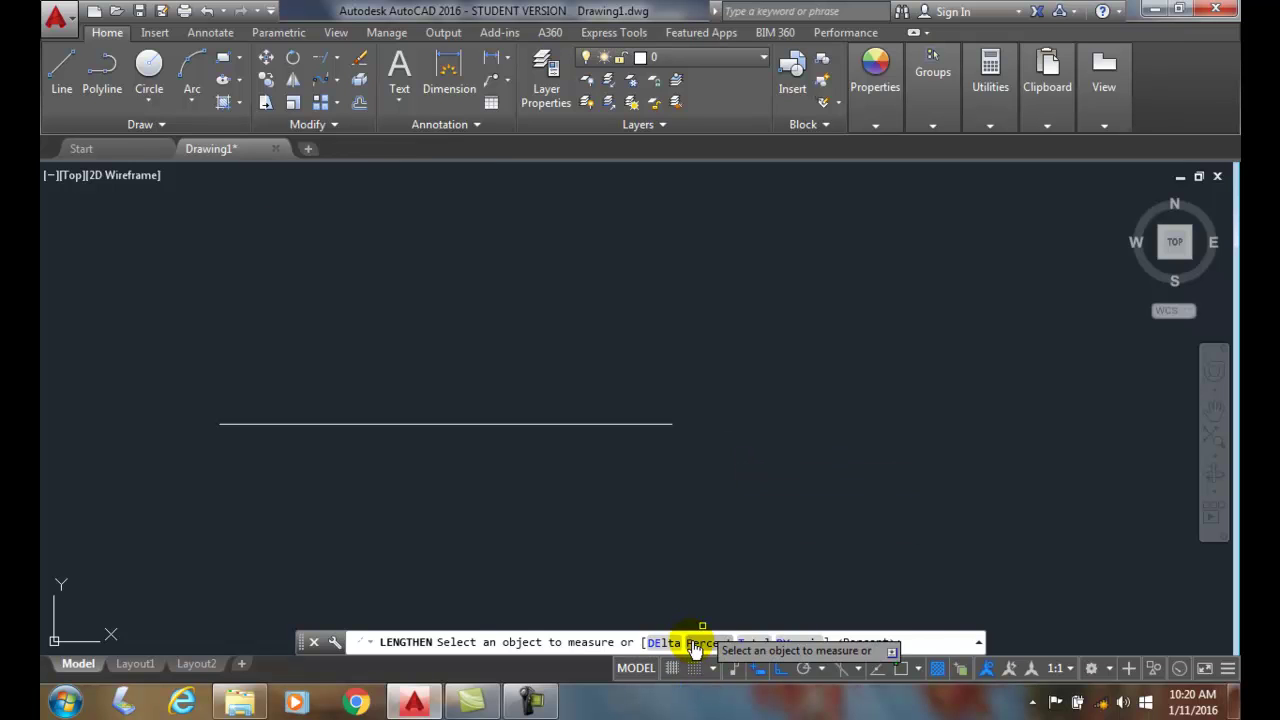
left_click(695, 645)
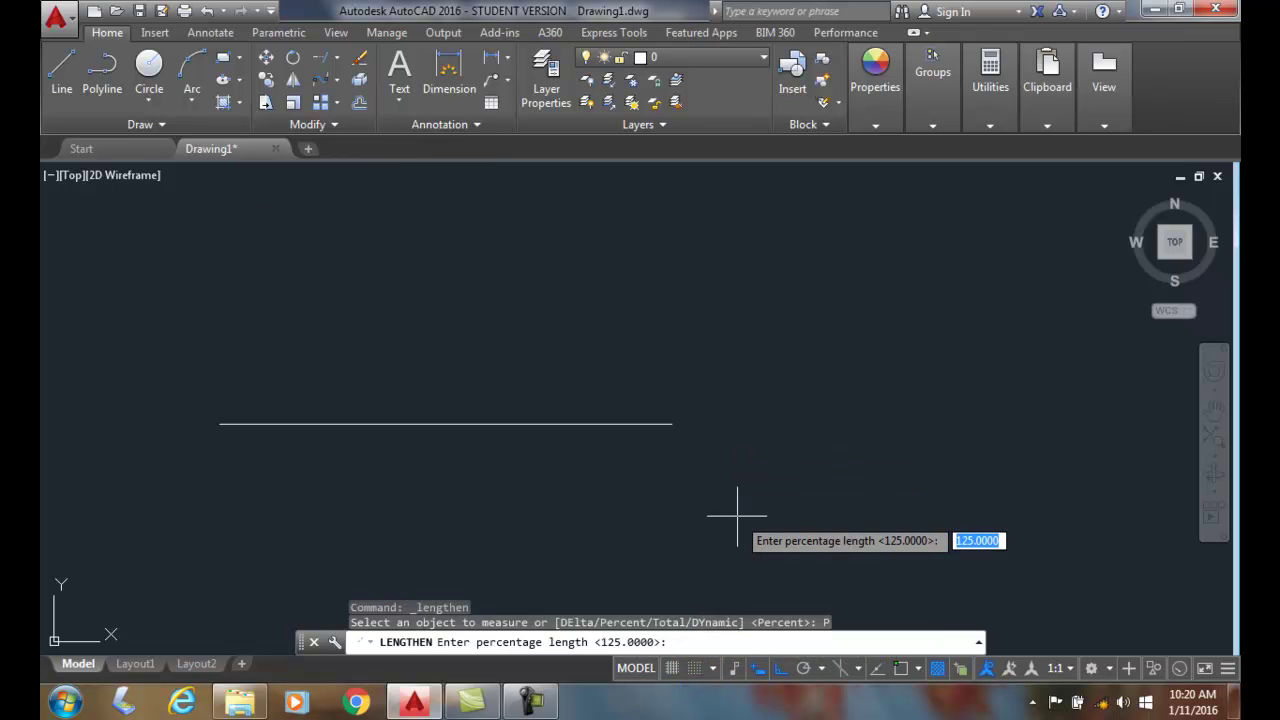
type("75")
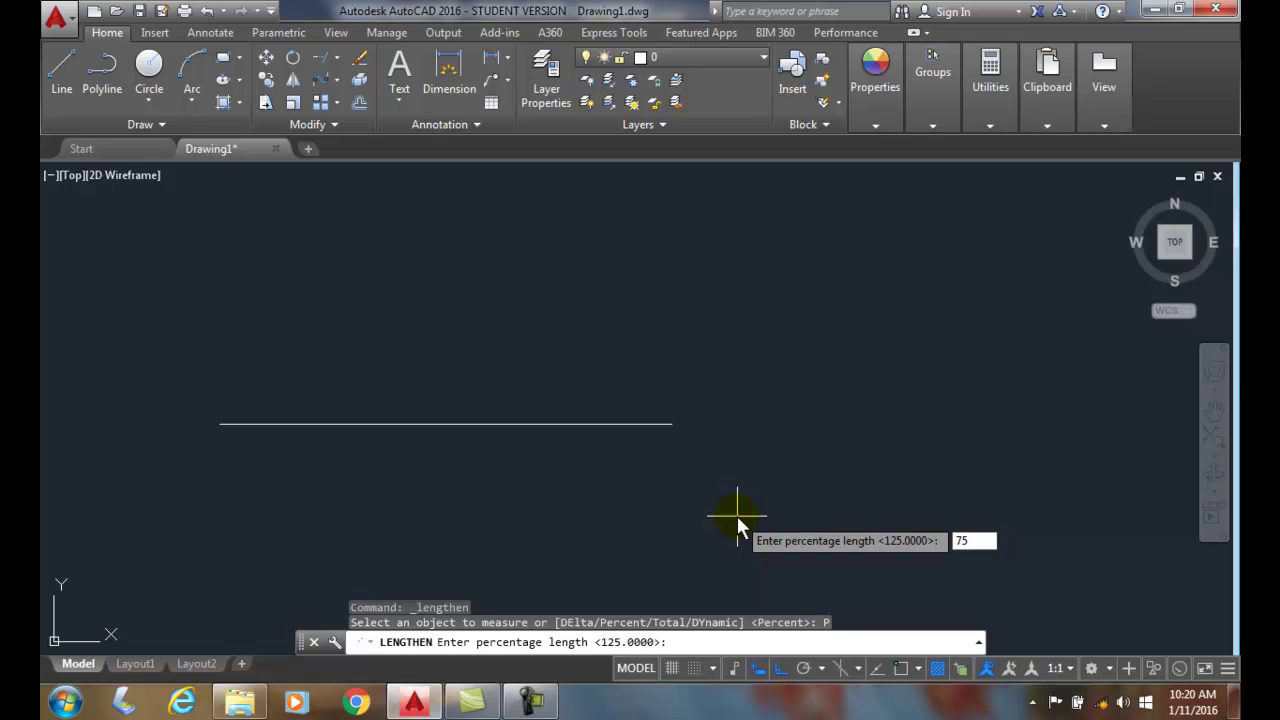
key("Return")
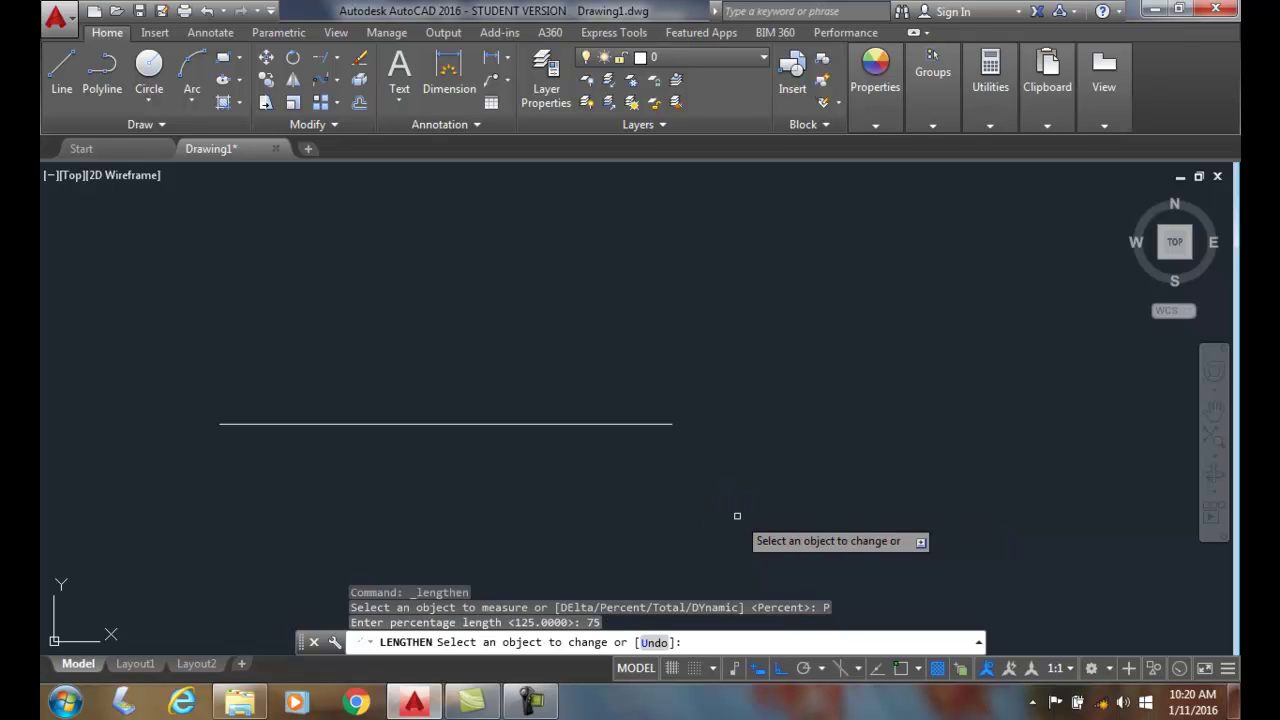
left_click(645, 423)
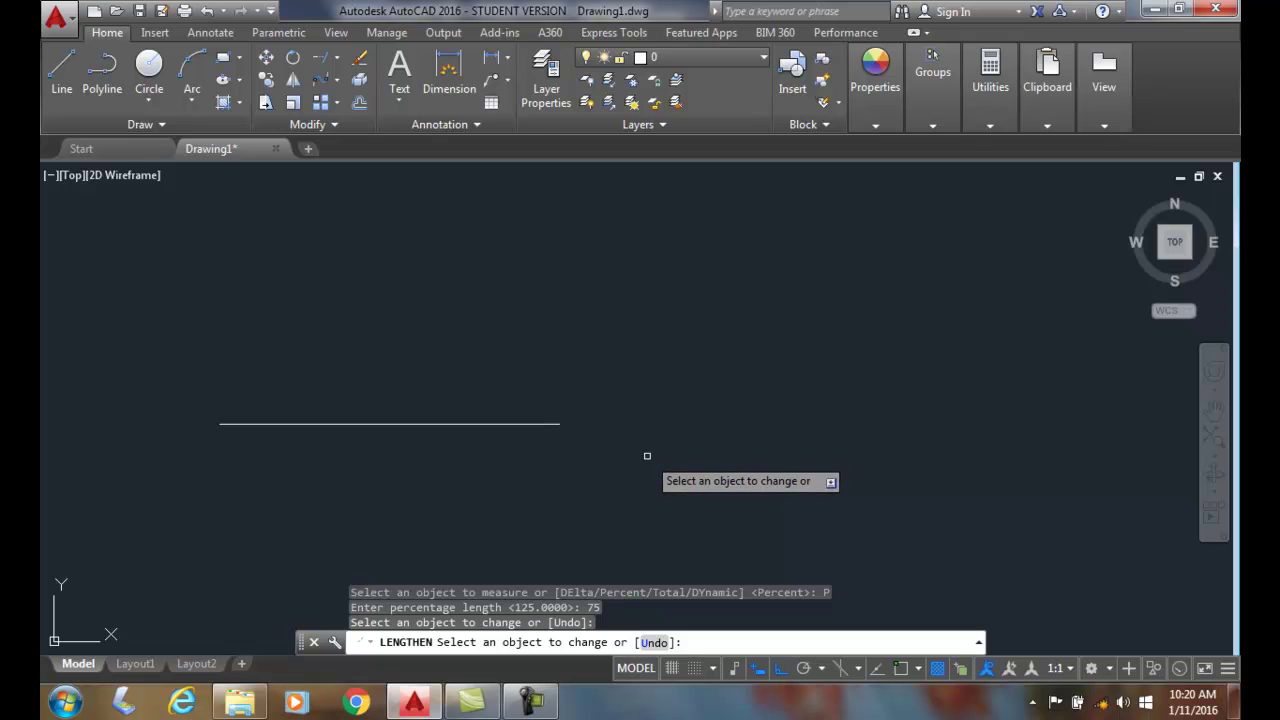
key("Return")
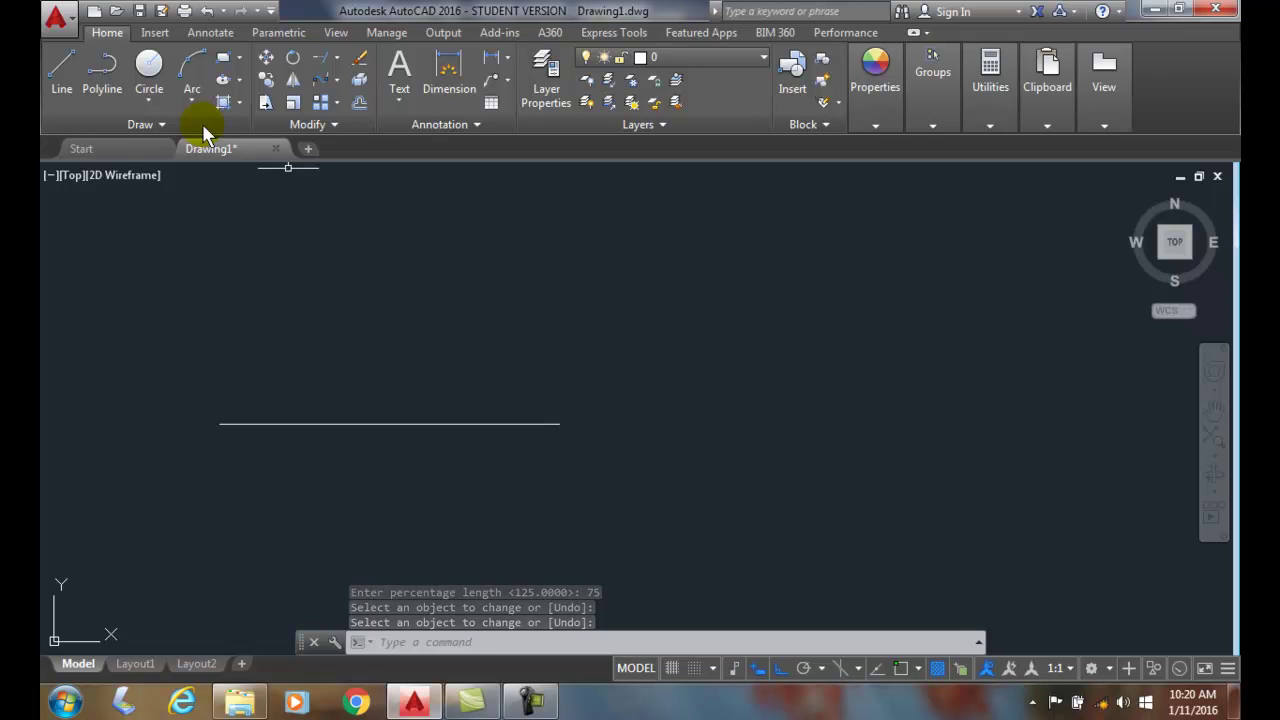
left_click(204, 10)
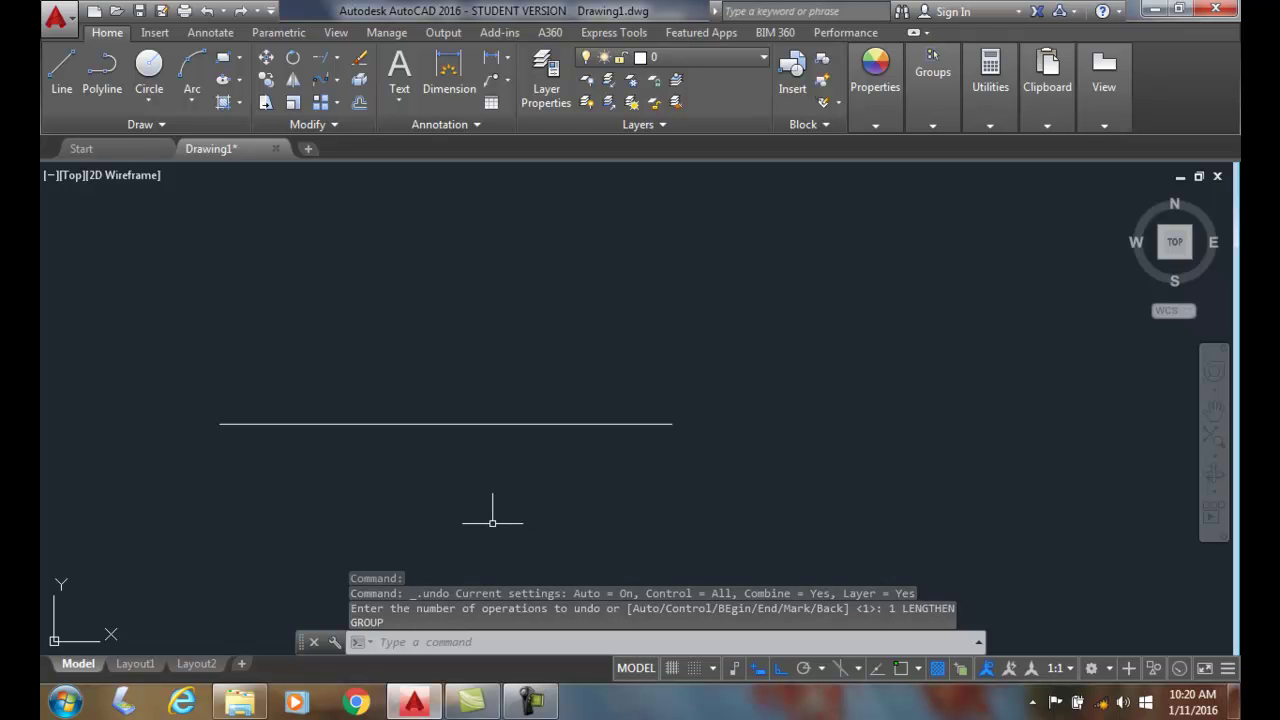
Step: Set the line to a Total length of 2.0 with LENGTHEN, stretching it rightward
left_click(330, 124)
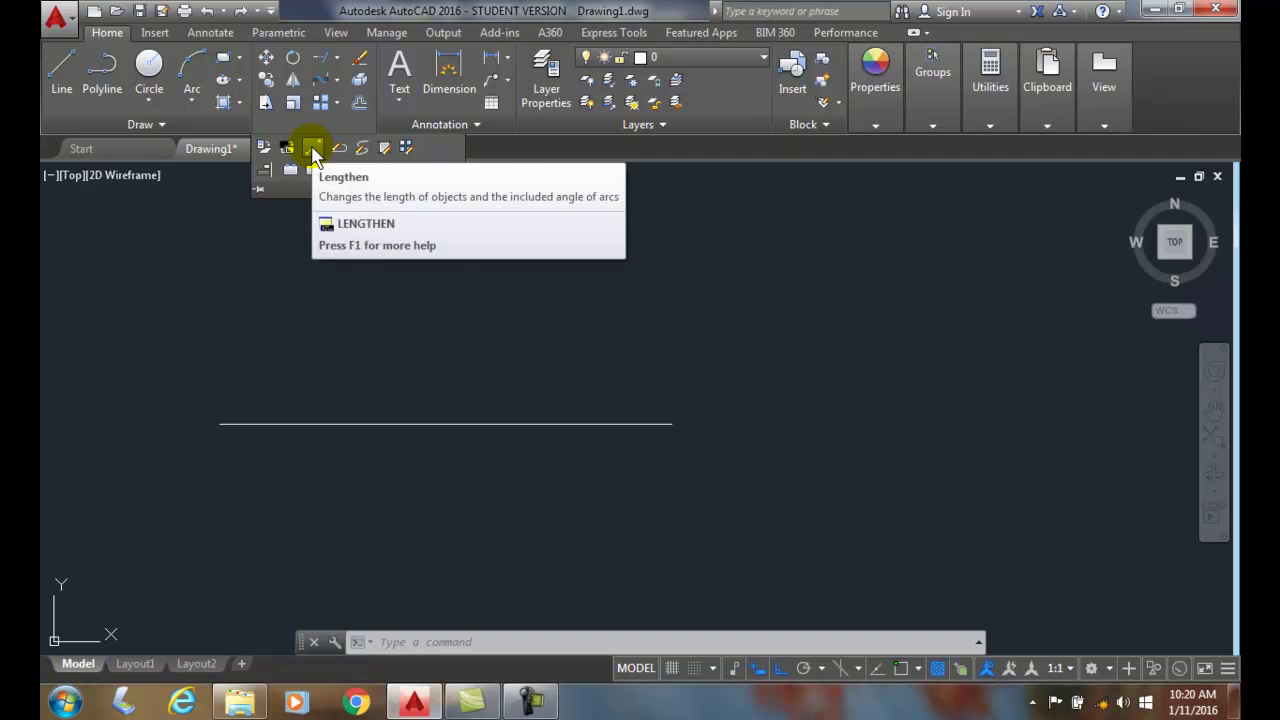
left_click(312, 149)
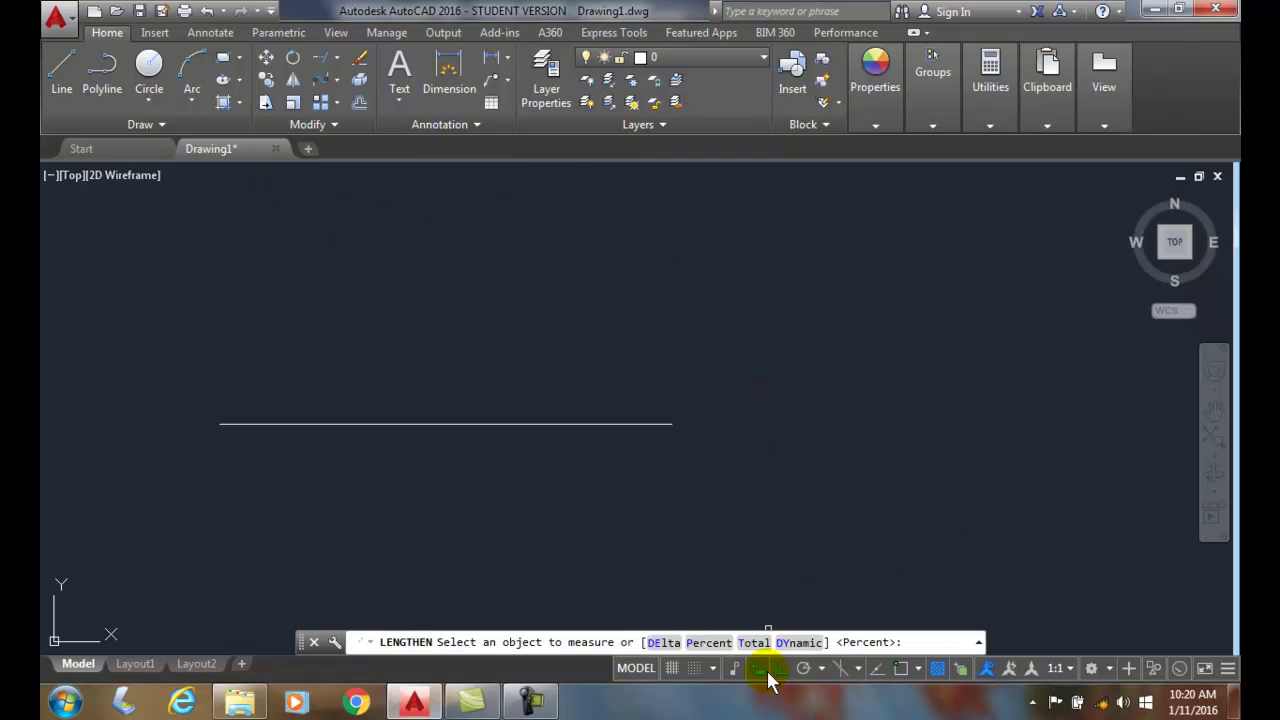
left_click(758, 645)
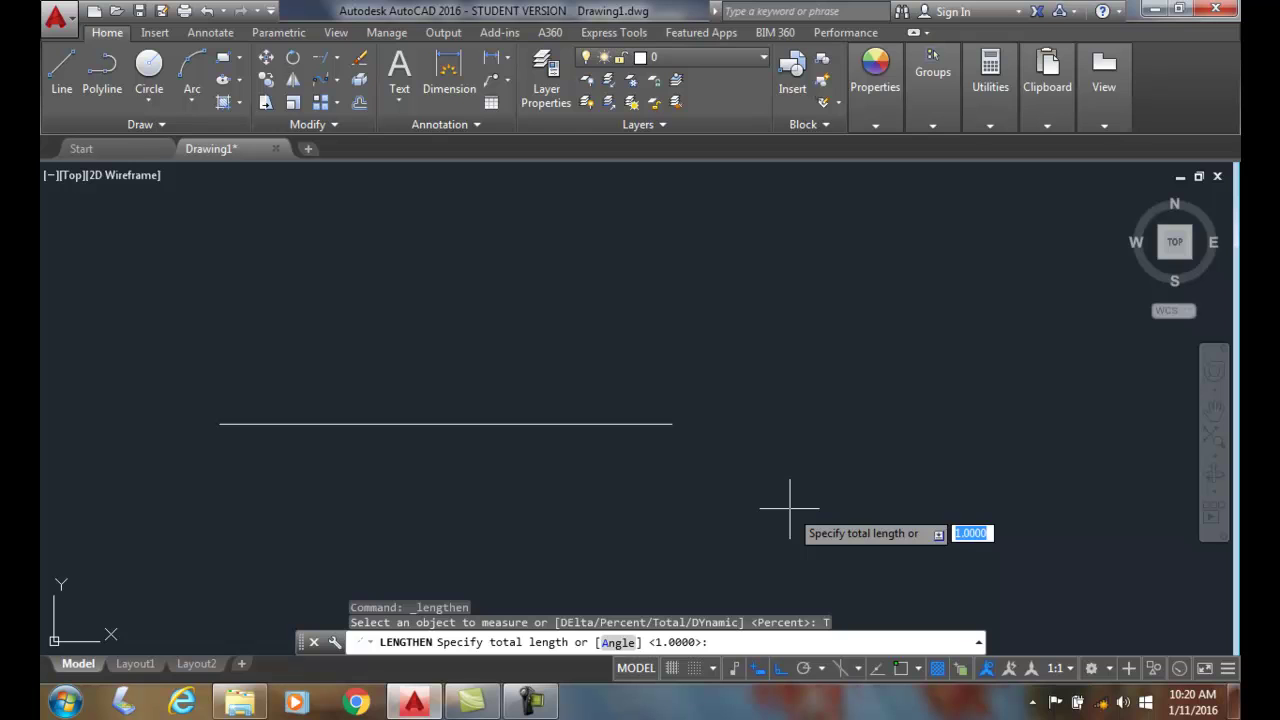
type("2")
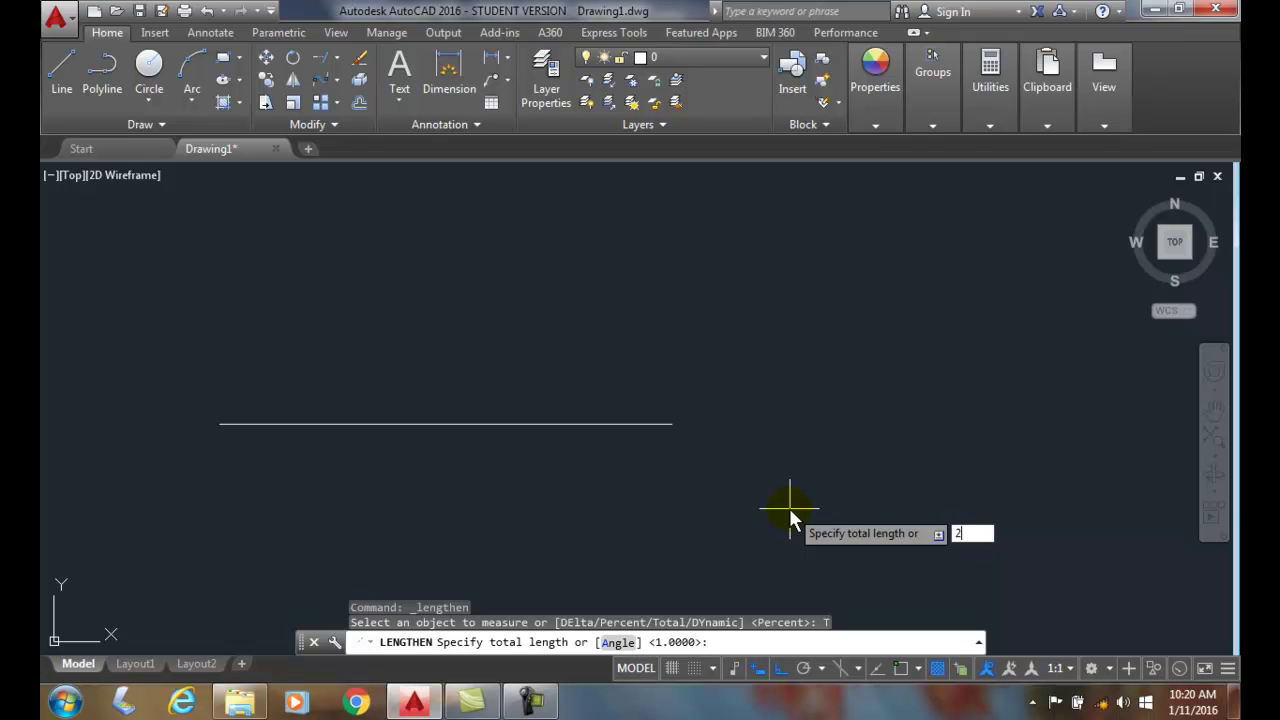
type(".0")
key("Return")
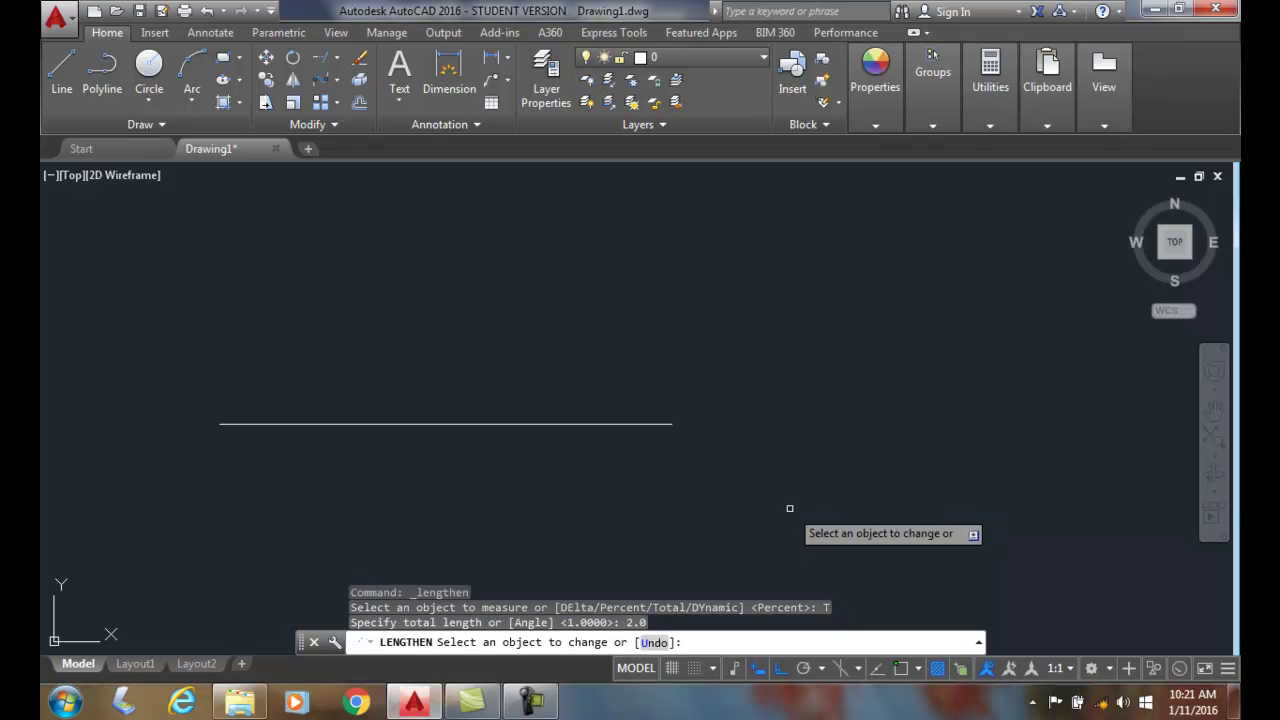
left_click(638, 425)
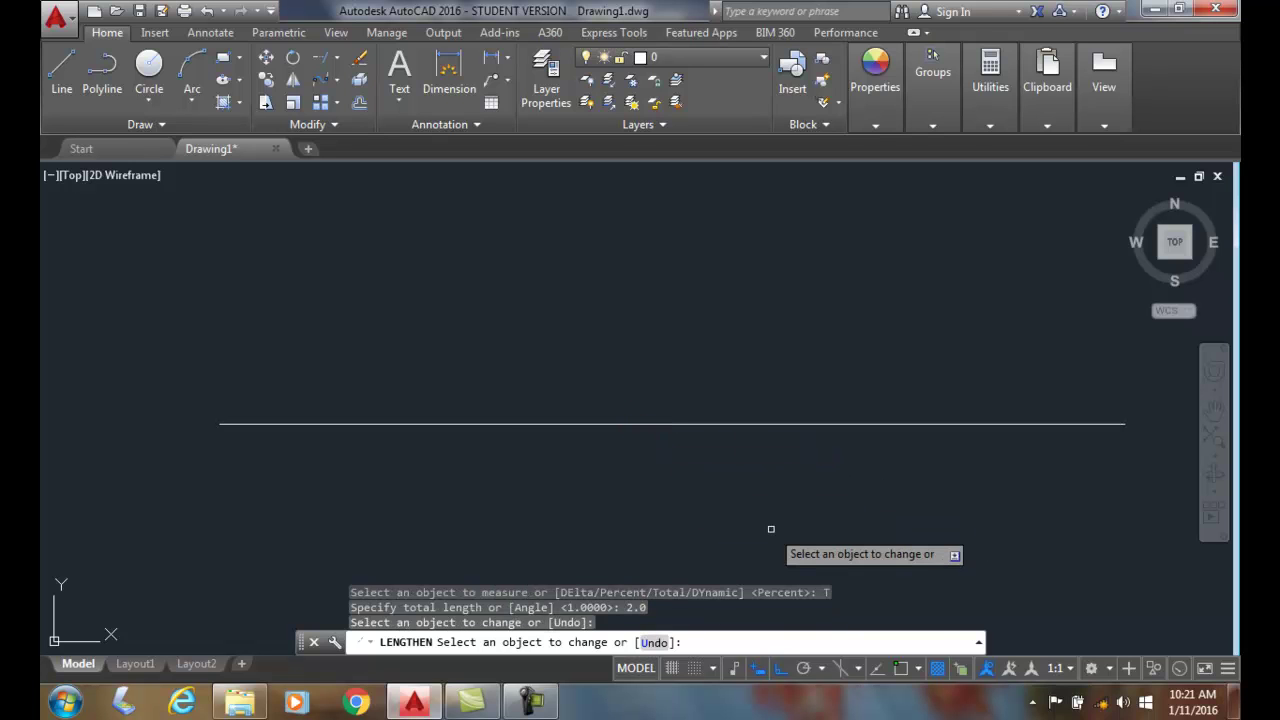
key("Return")
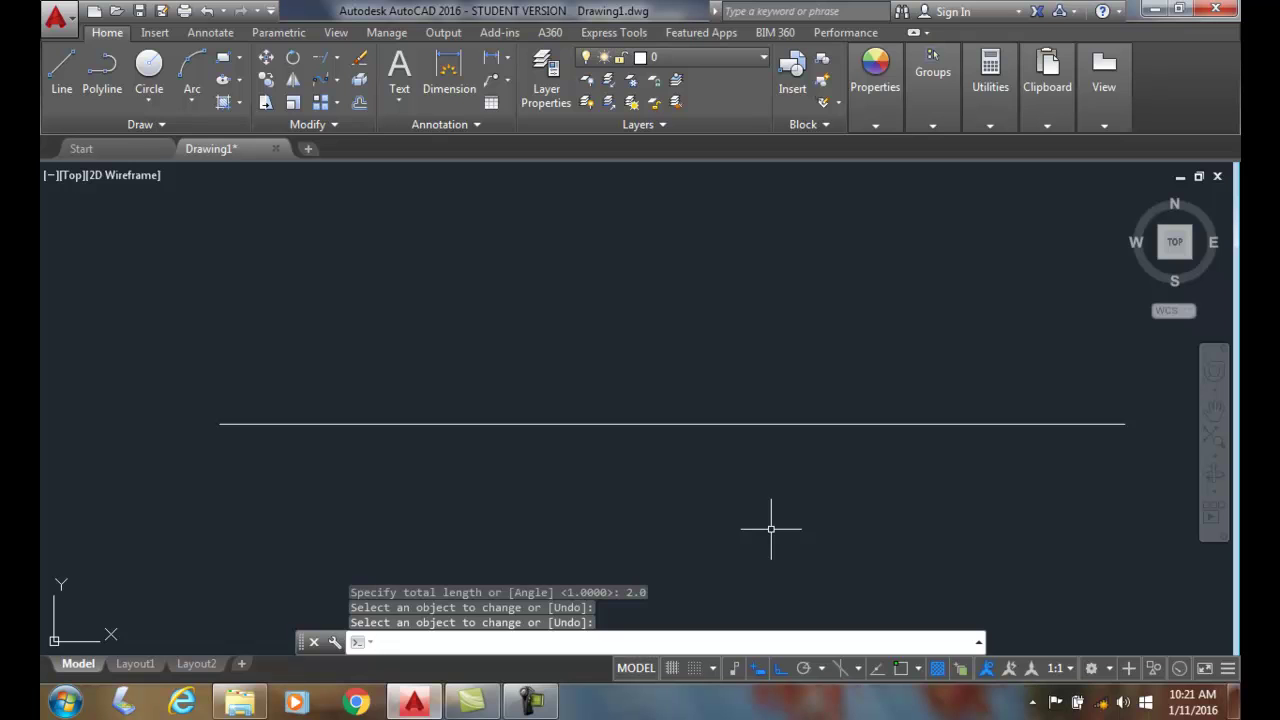
Step: Give the line a Total length of 1.57 with LENGTHEN
left_click(331, 121)
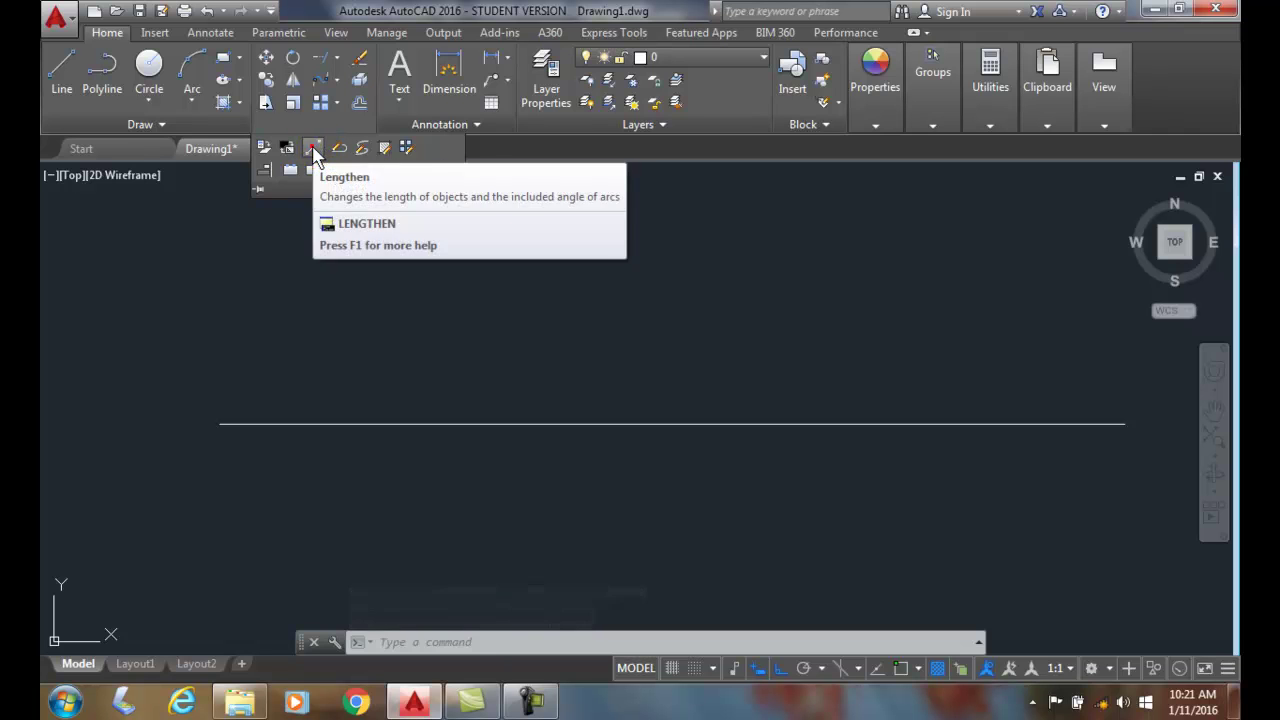
left_click(312, 147)
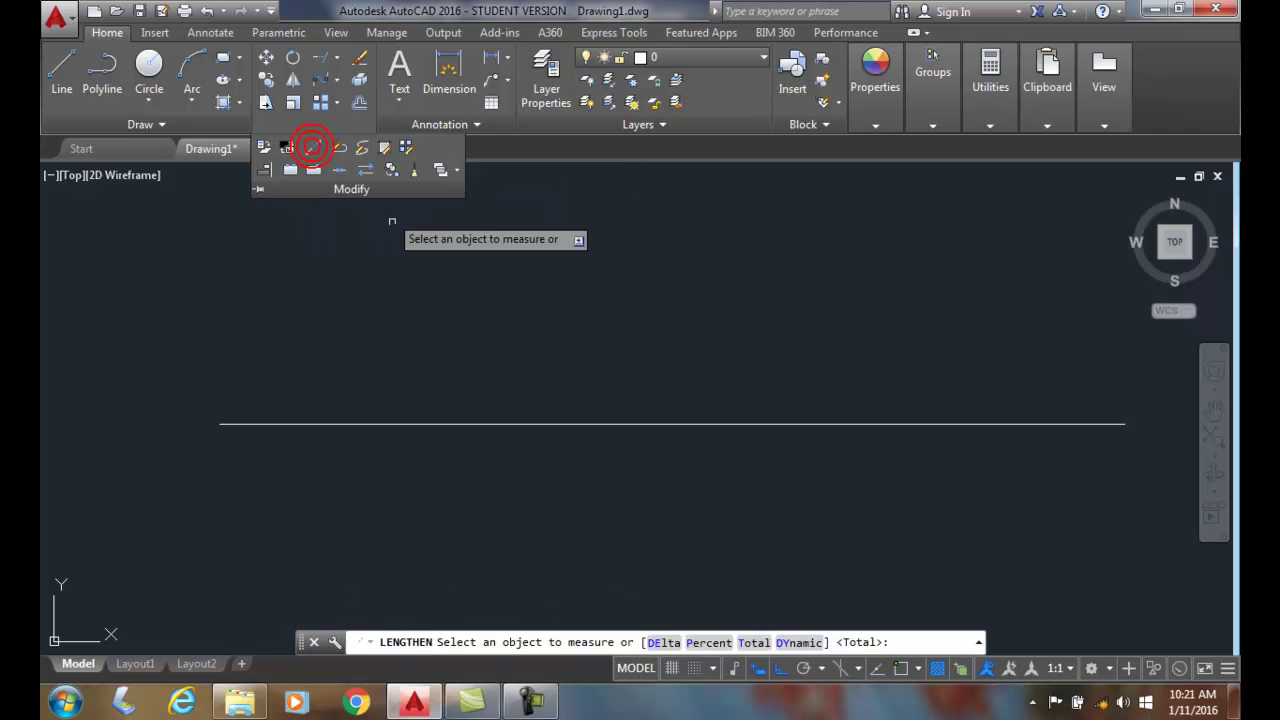
left_click(754, 642)
type("1.57")
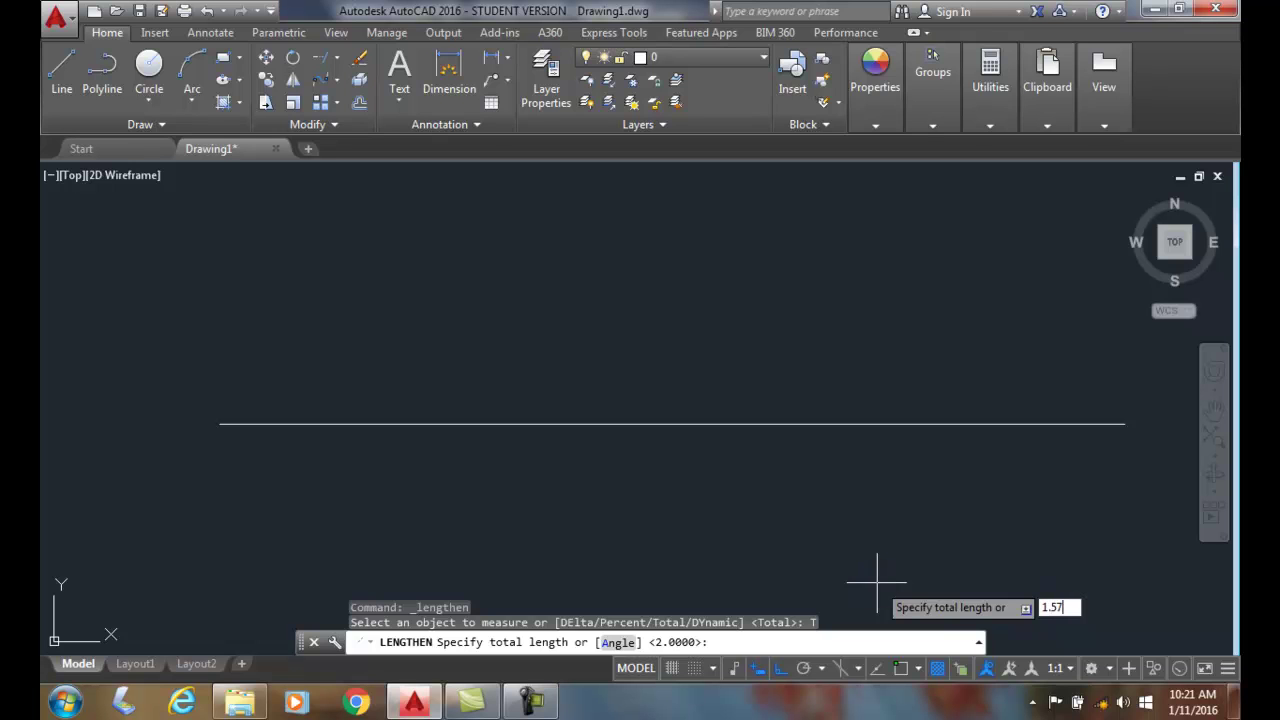
key("Return")
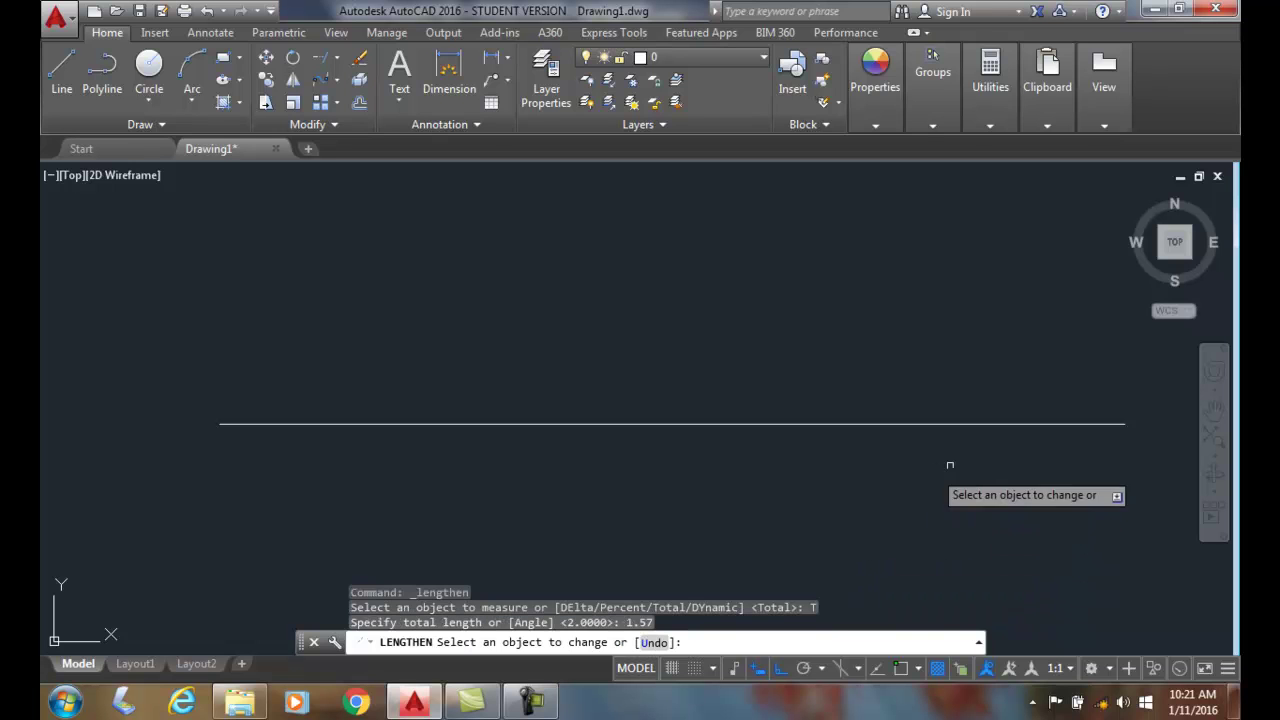
left_click(1020, 425)
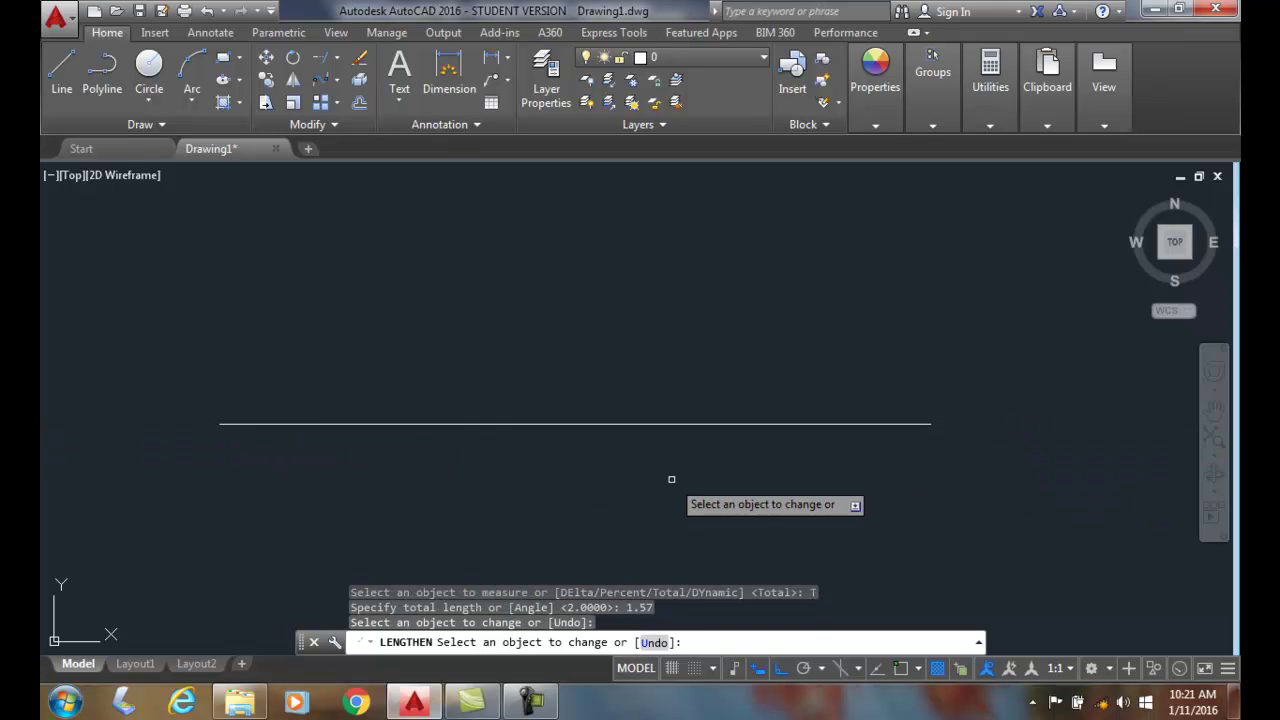
key("Return")
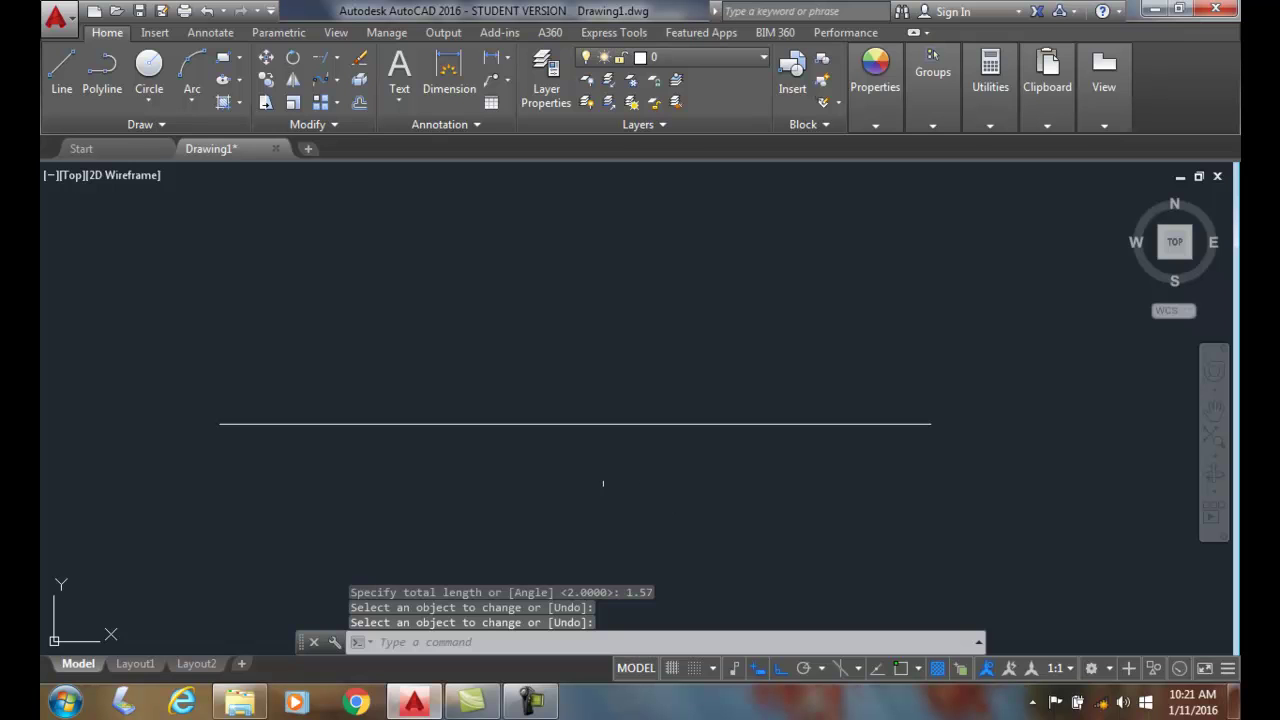
Step: Shorten the line further to a Total length of 1.0
left_click(332, 124)
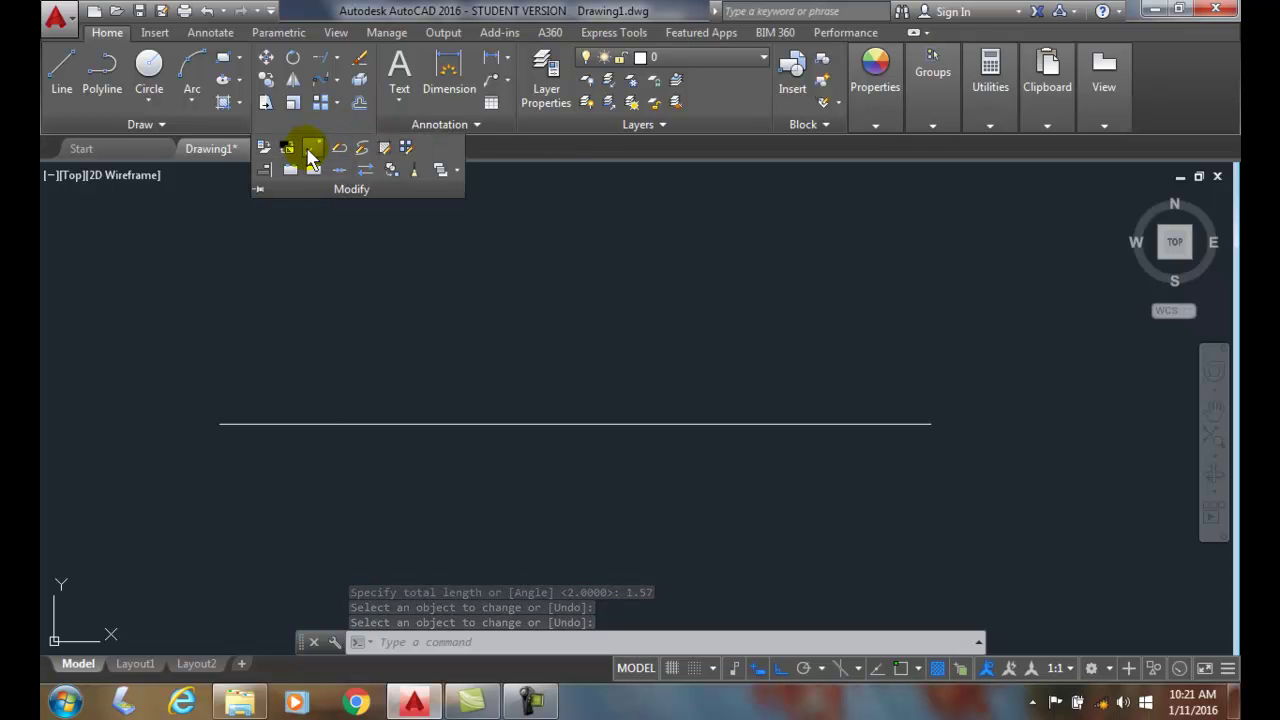
left_click(310, 155)
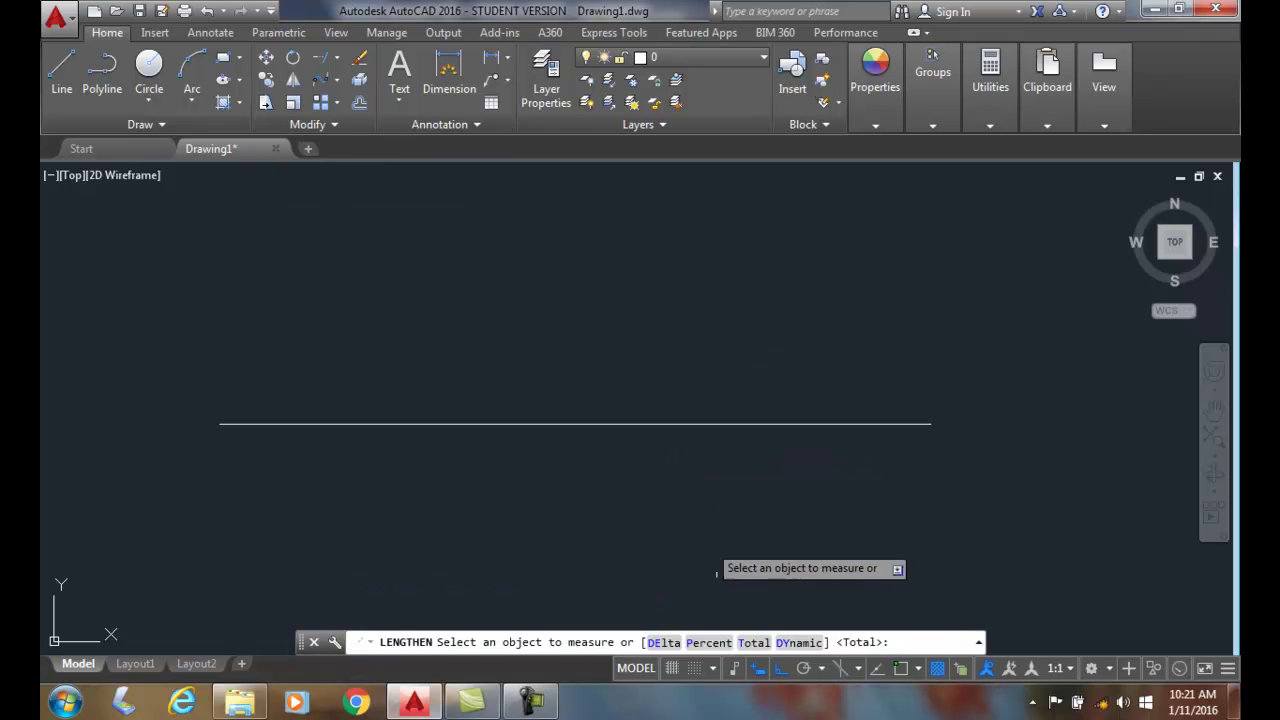
left_click(742, 645)
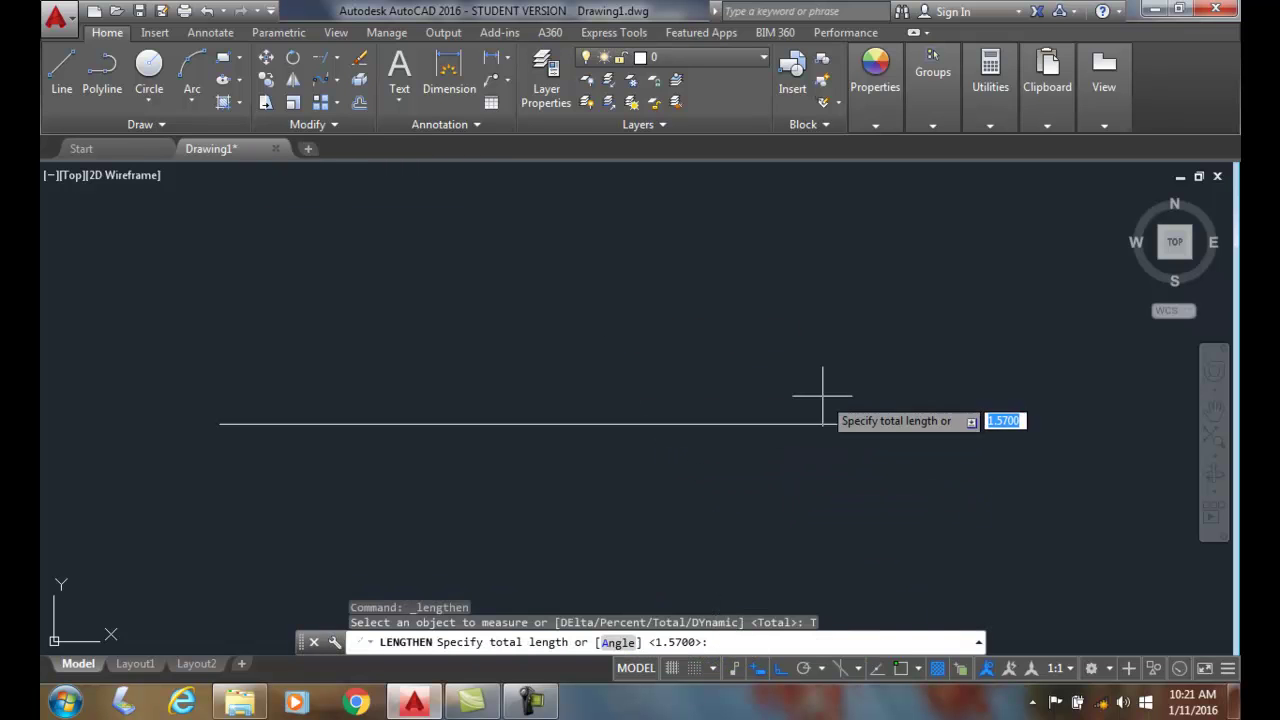
type("1.0")
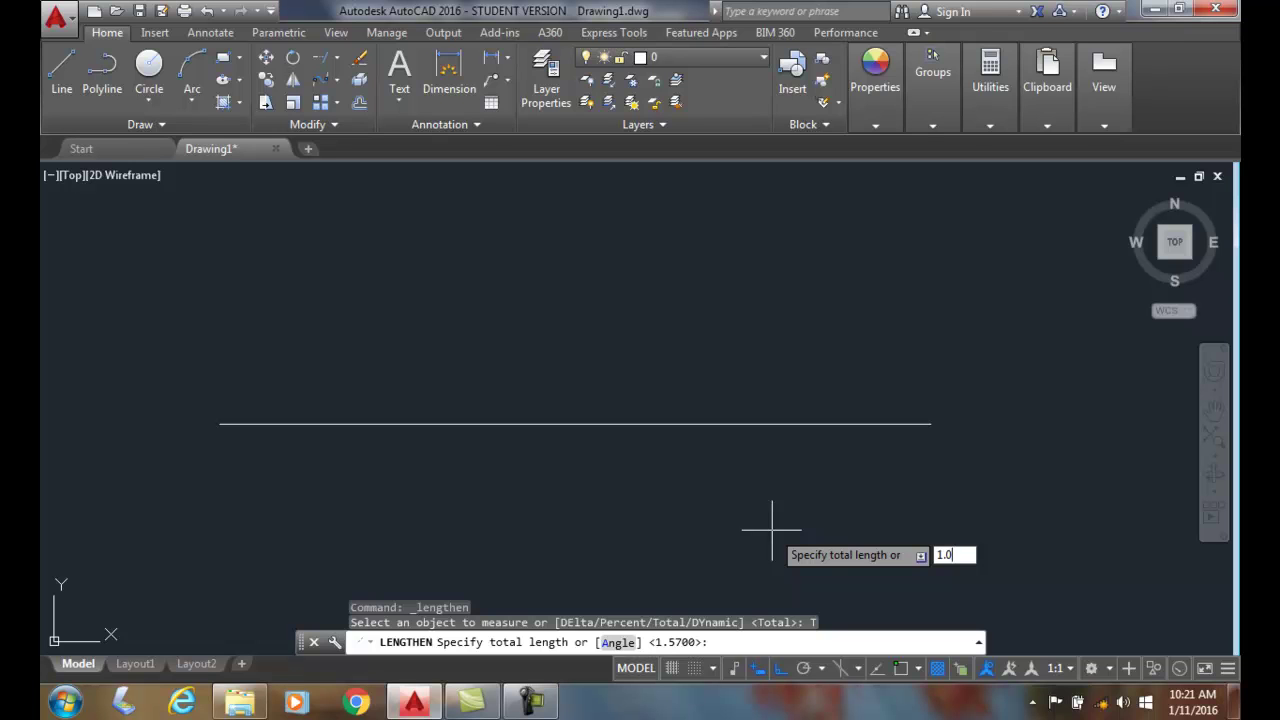
key("Return")
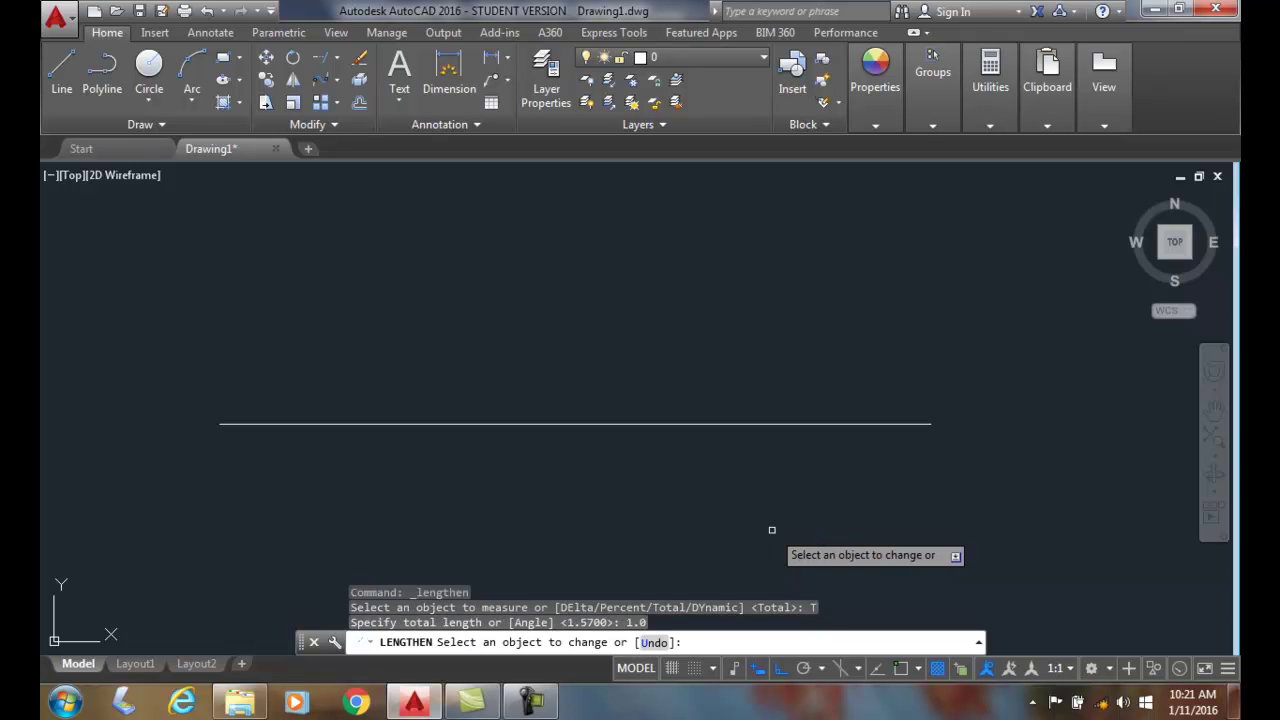
left_click(819, 422)
key("Return")
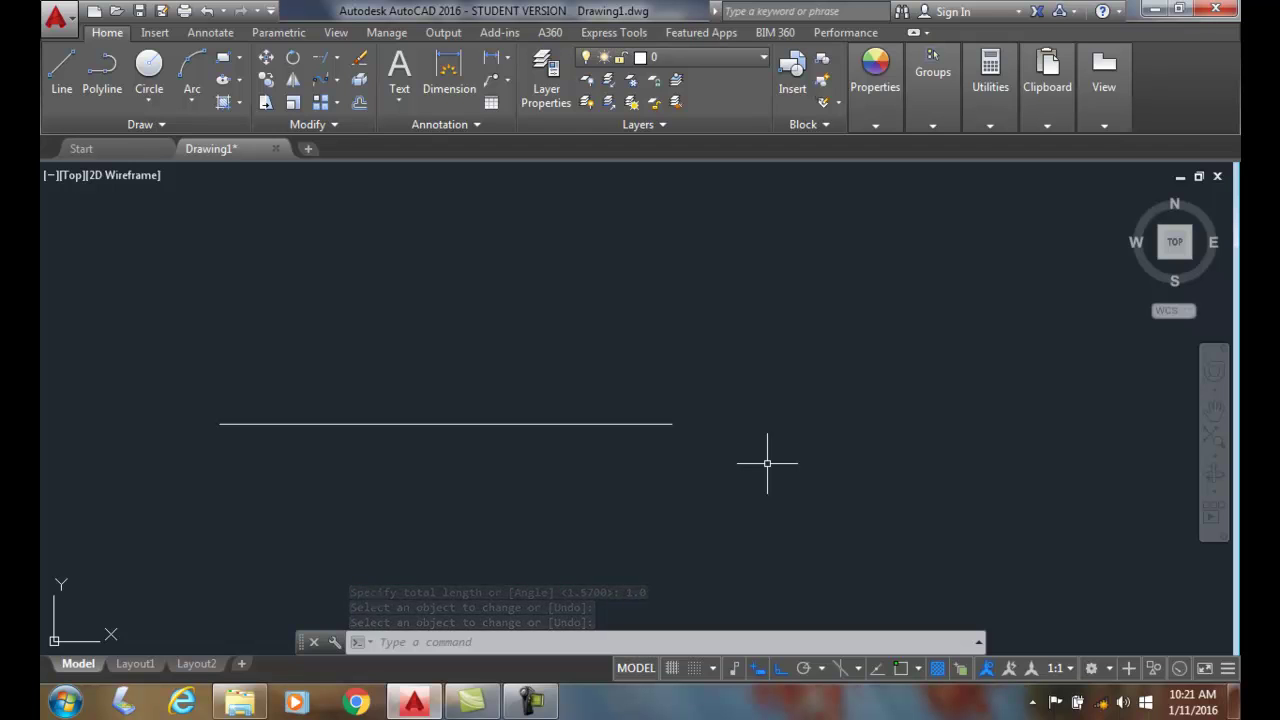
Step: Use LENGTHEN's Dynamic option to extend the line's right end to a new end point at .5
left_click(332, 127)
left_click(314, 145)
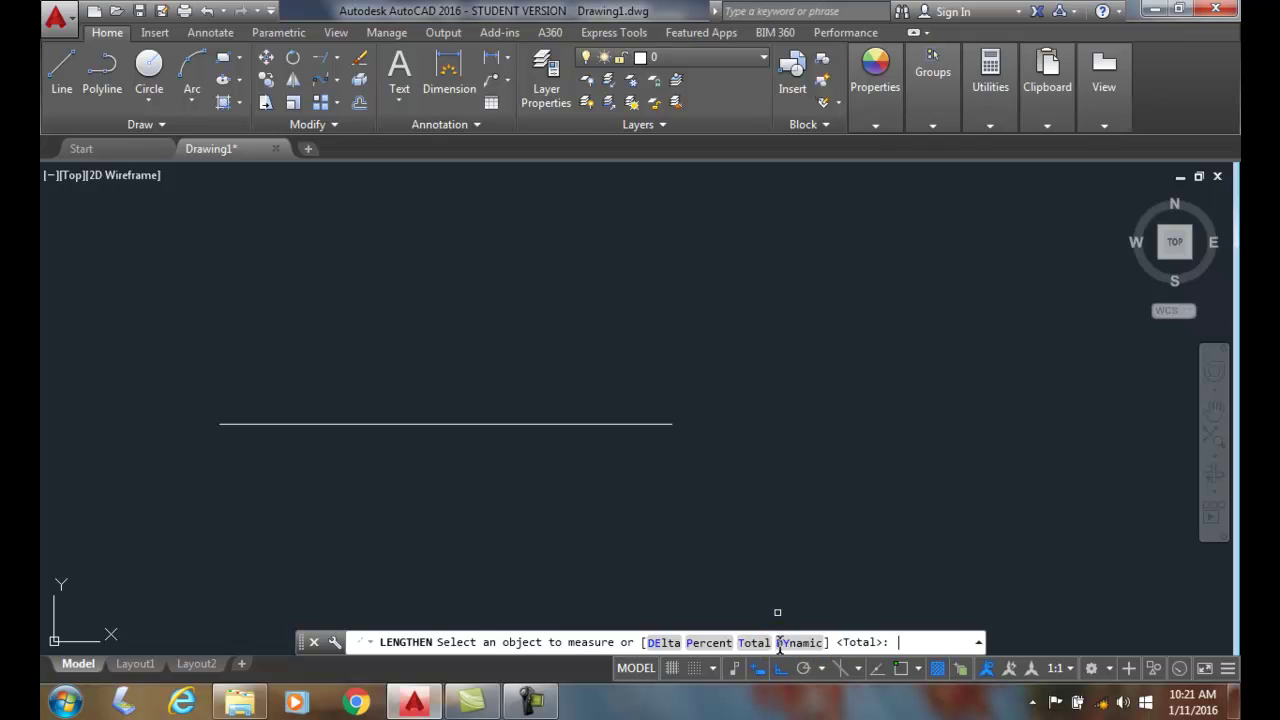
left_click(800, 642)
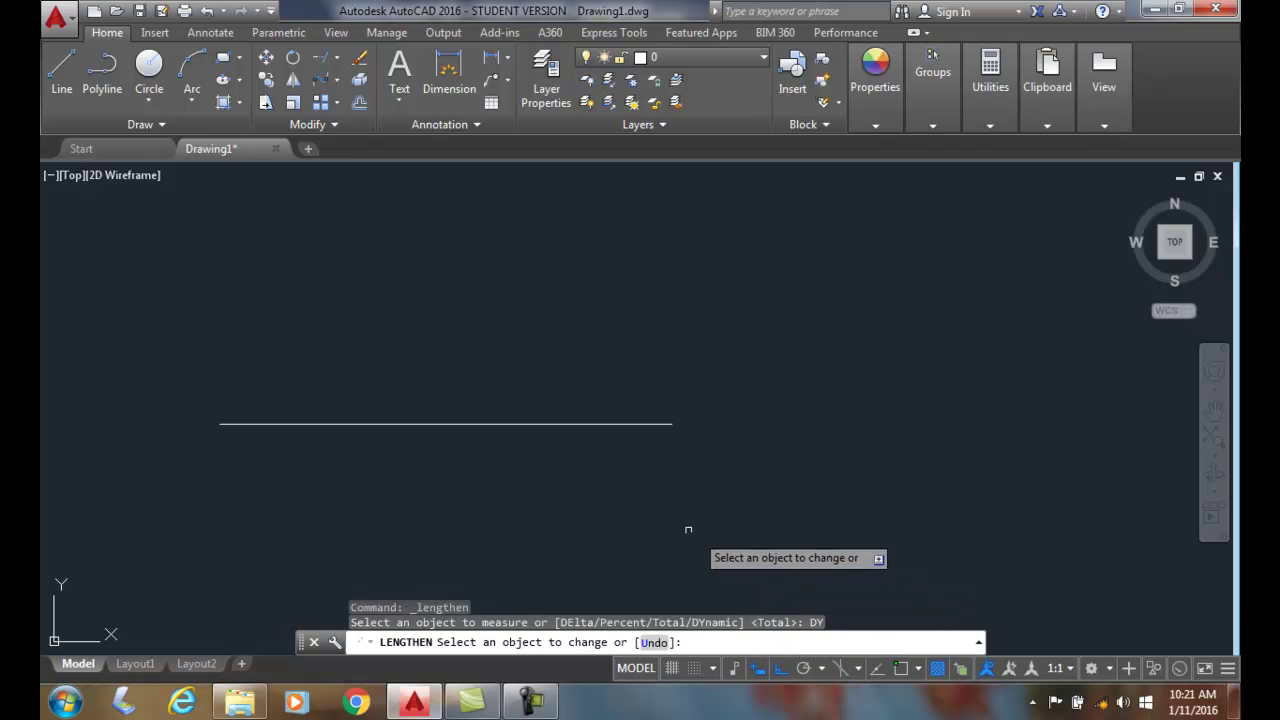
left_click(658, 424)
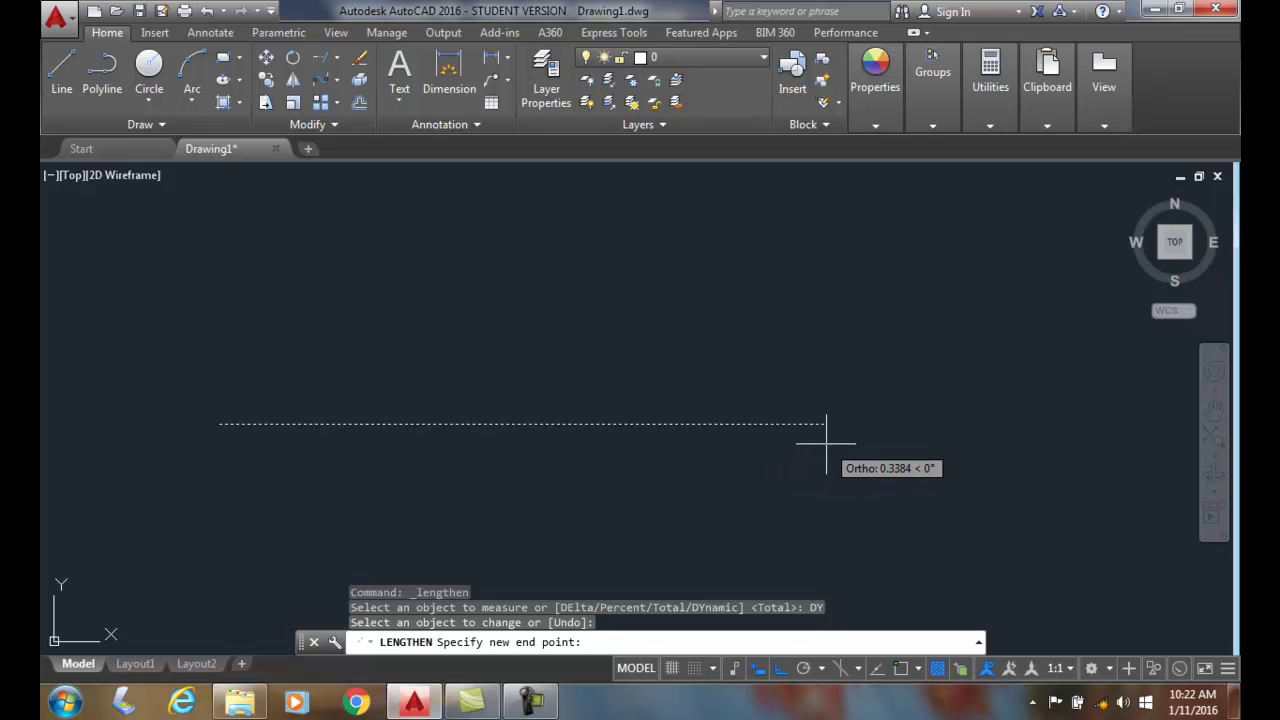
left_click(886, 438)
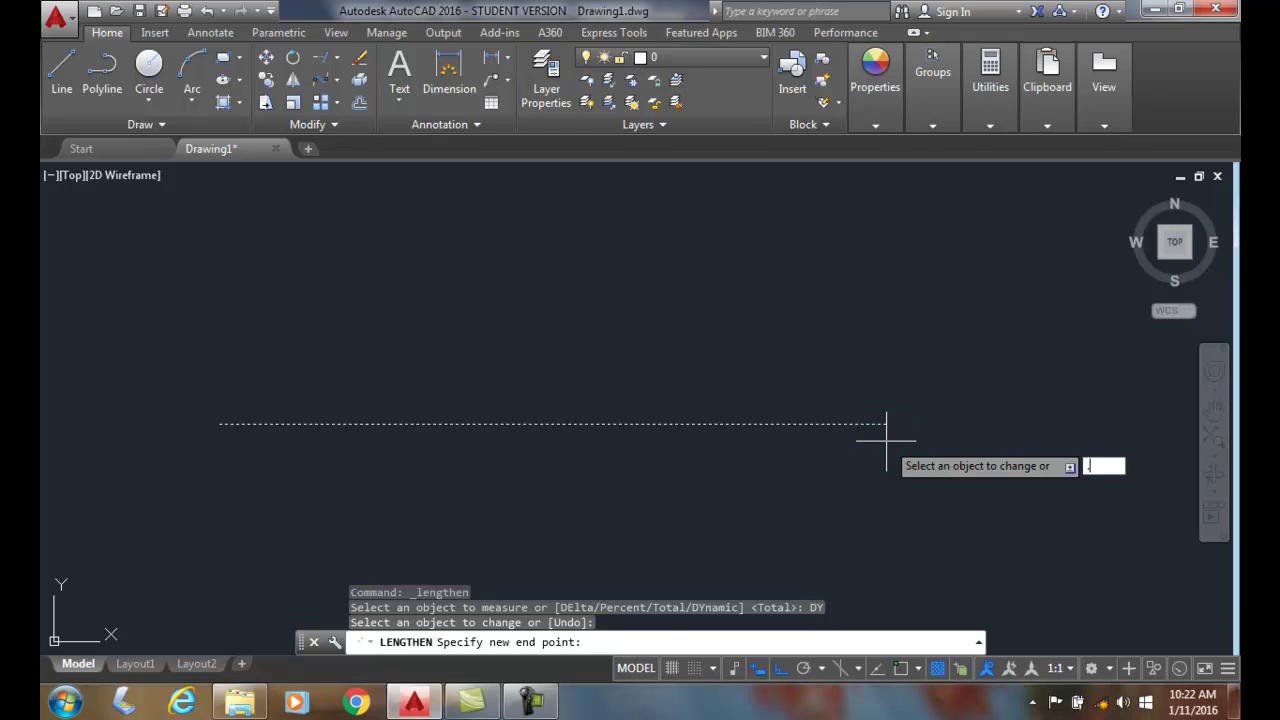
key("Return")
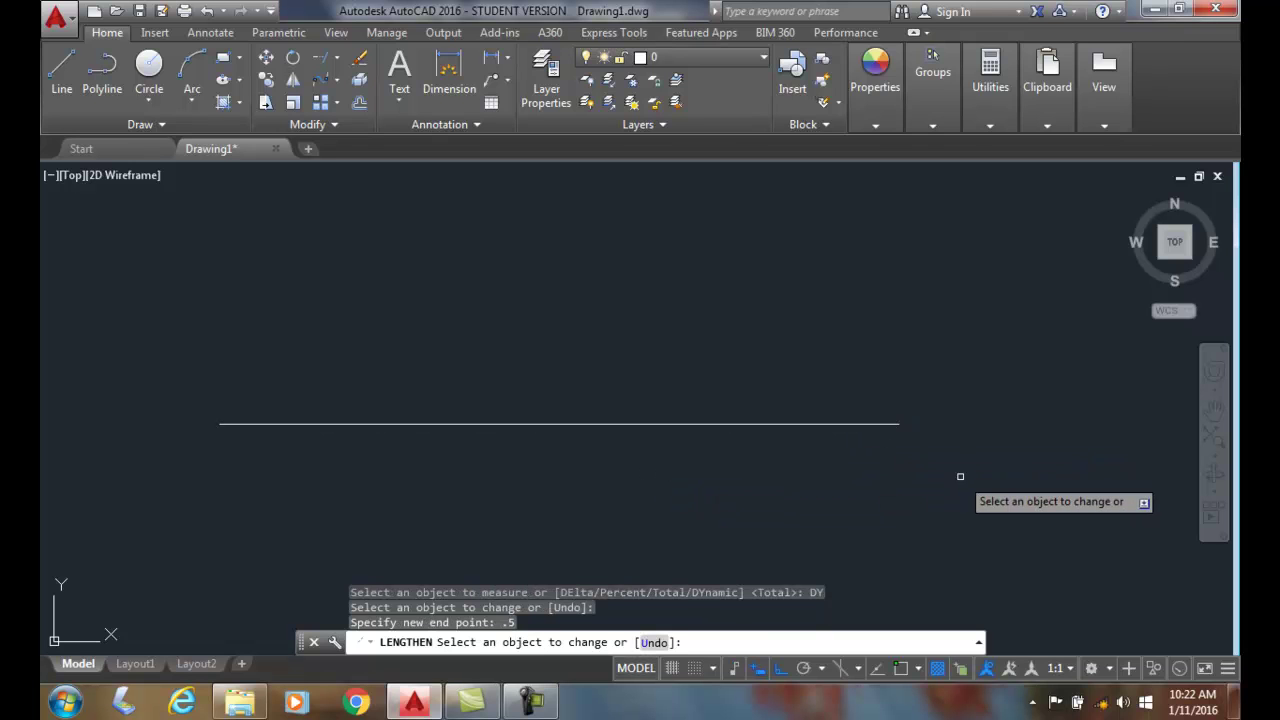
key("Return")
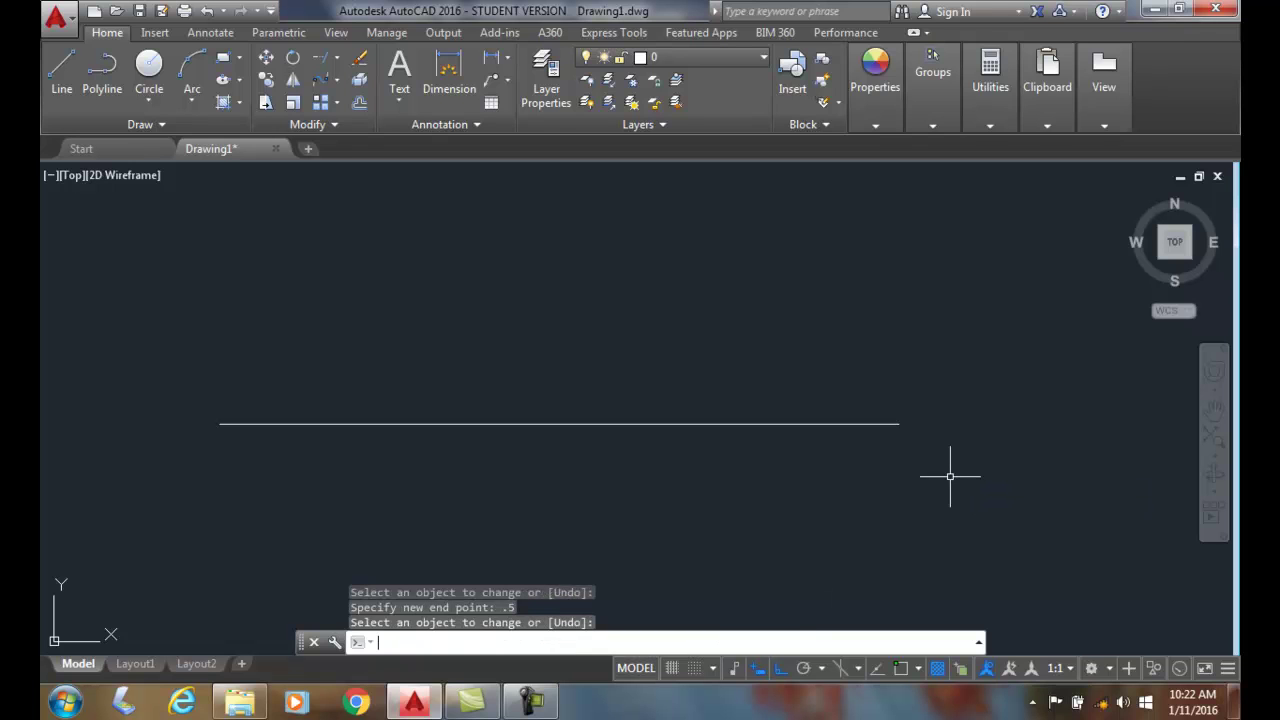
Step: Use LENGTHEN's Dynamic option to drag the line's right end back far to the left
left_click(335, 124)
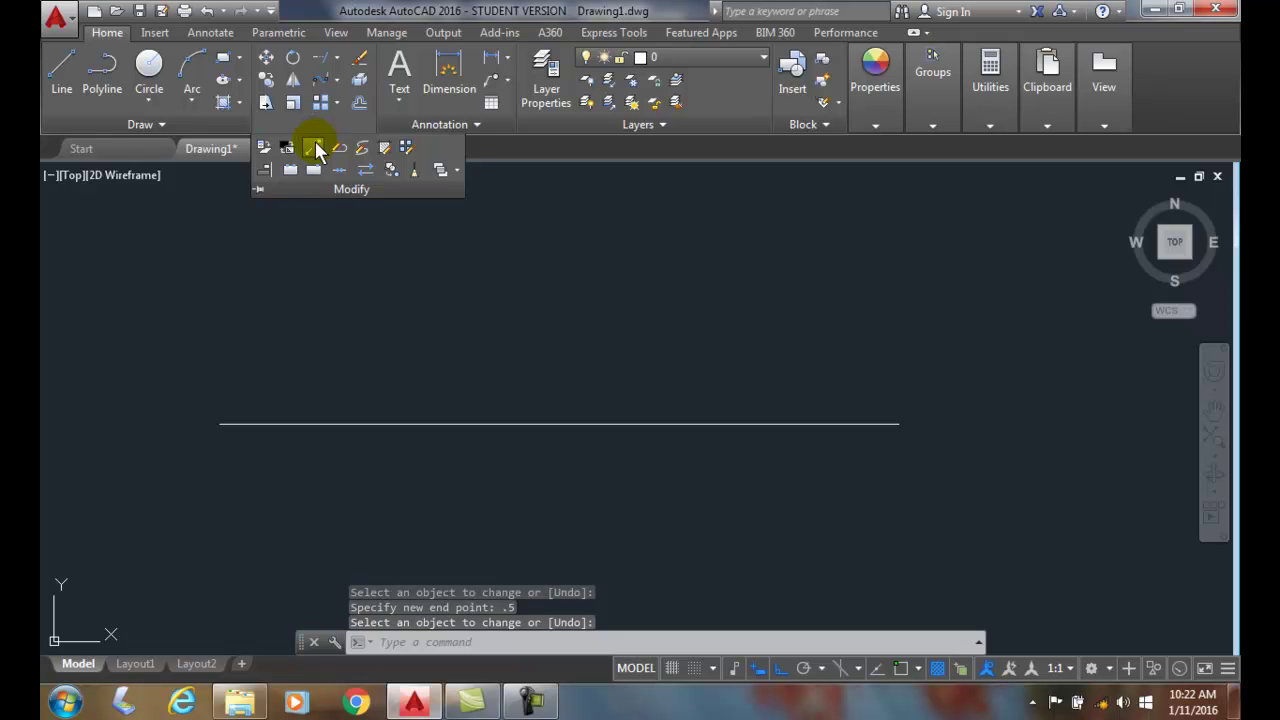
left_click(313, 145)
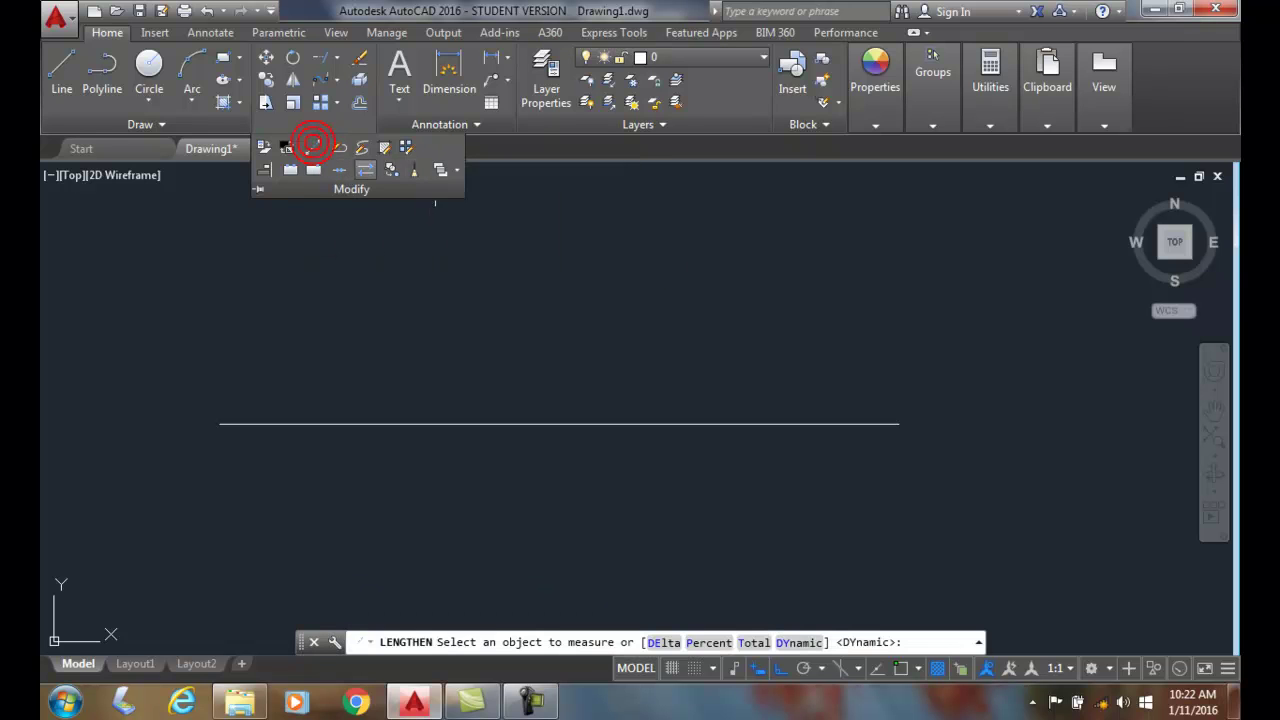
left_click(795, 642)
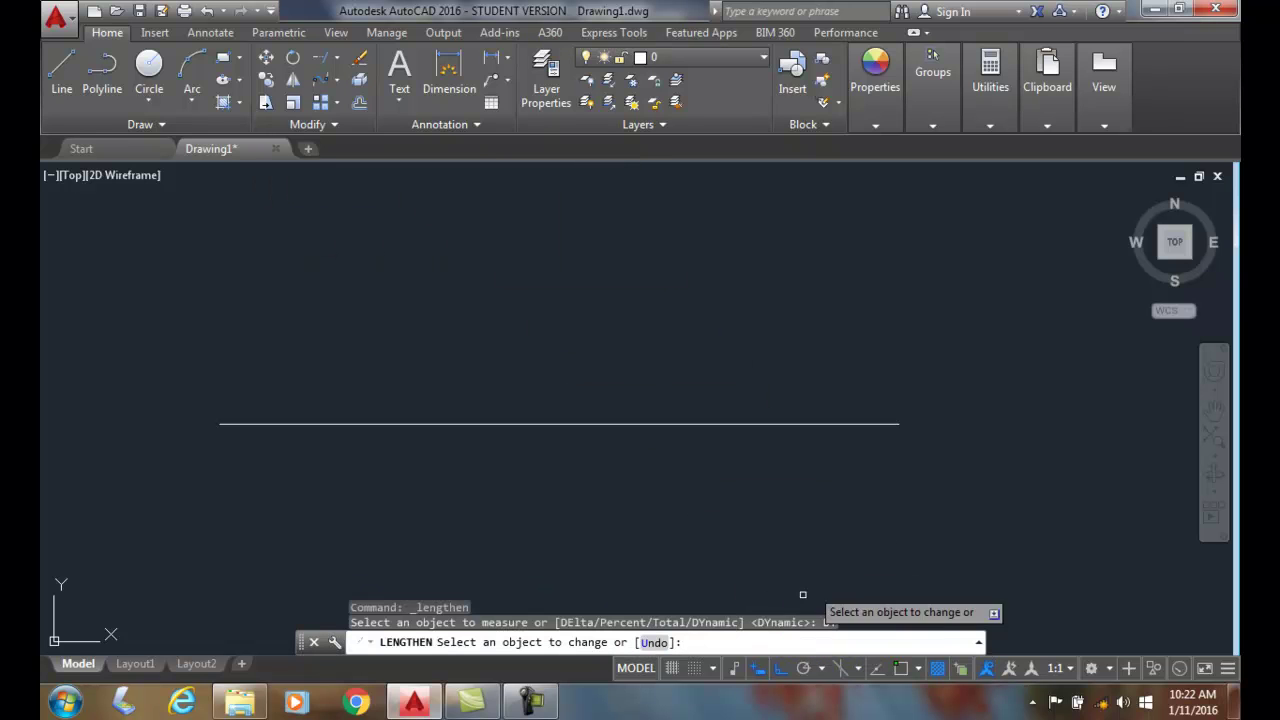
left_click(879, 424)
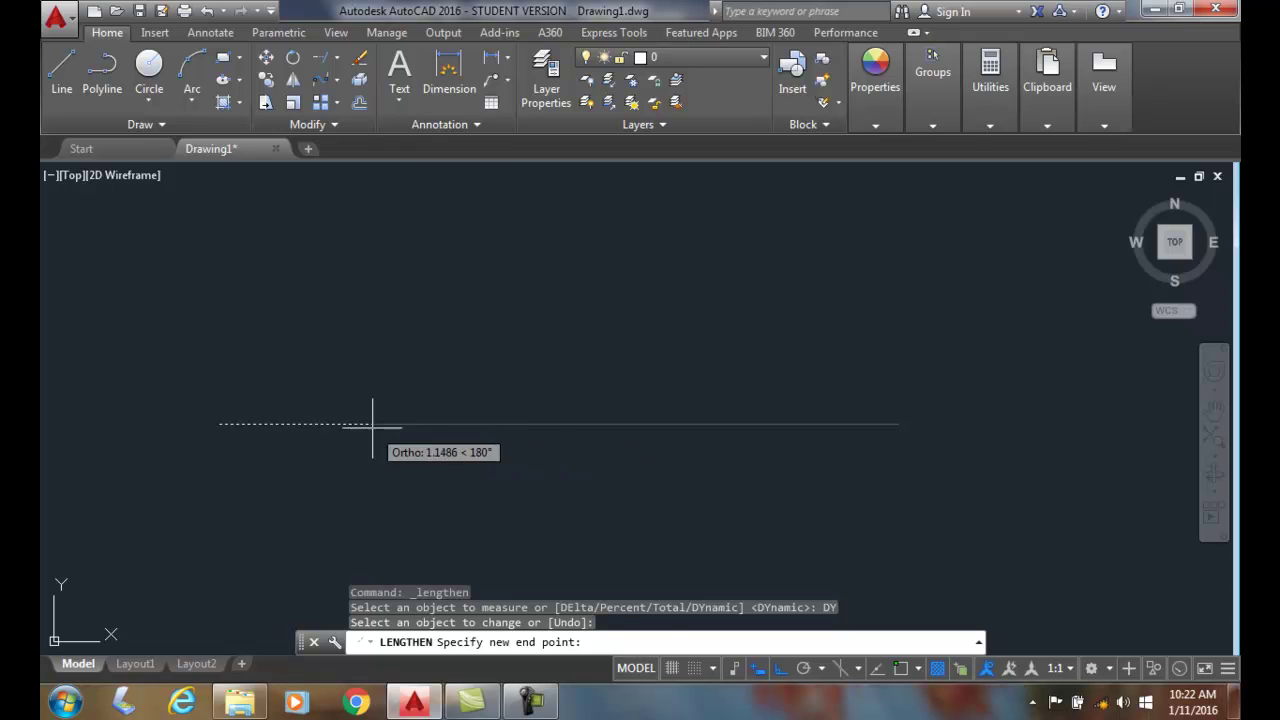
left_click(416, 428)
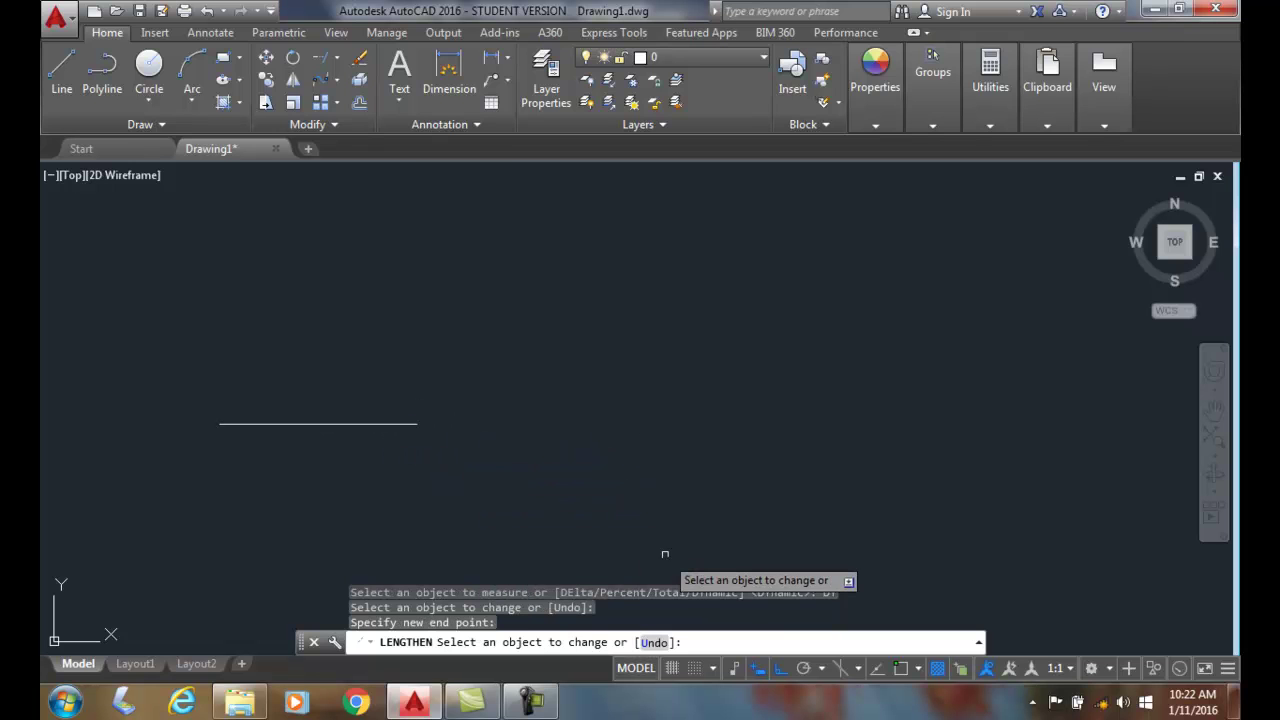
key("Return")
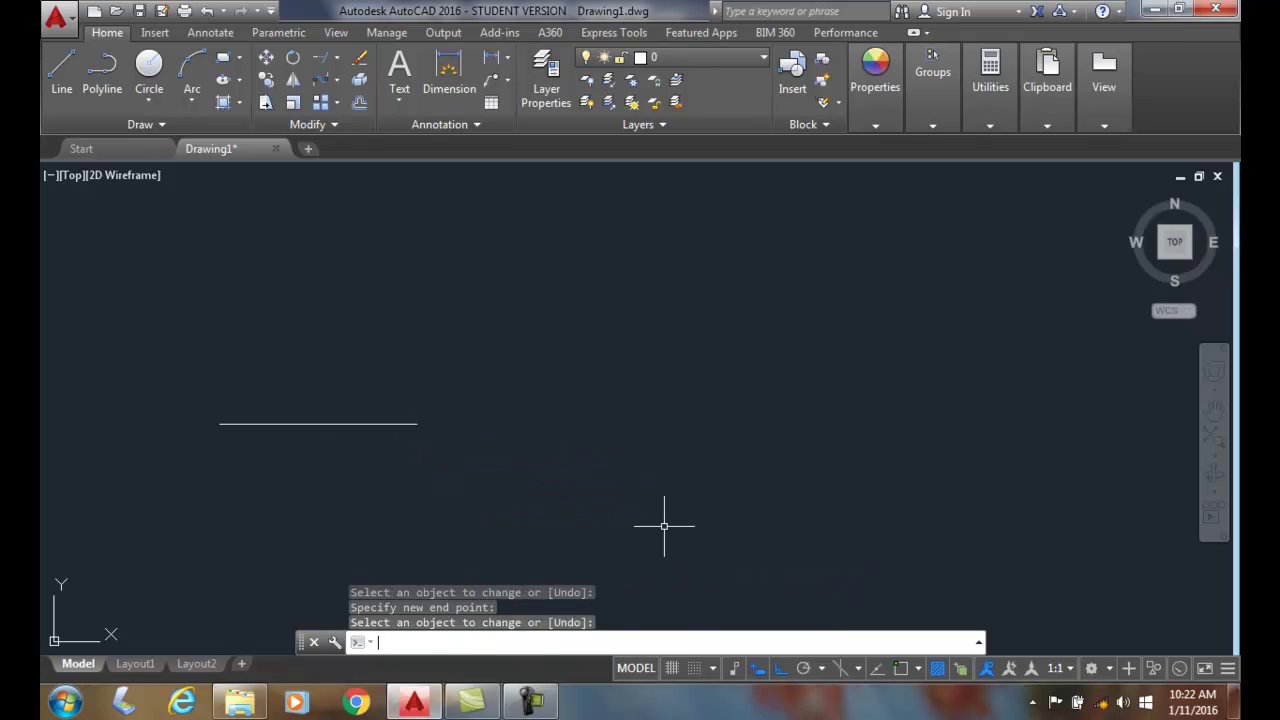